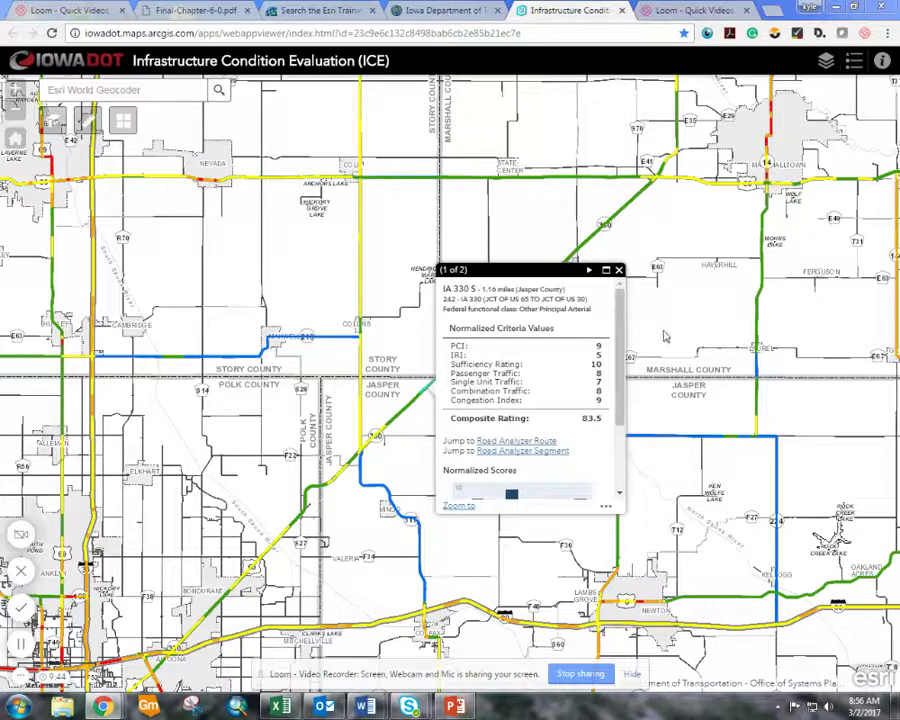
Select the IA 330 S segment just south of the Story–Jasper county line and open that segment in Road Analyzer
left_click(619, 269)
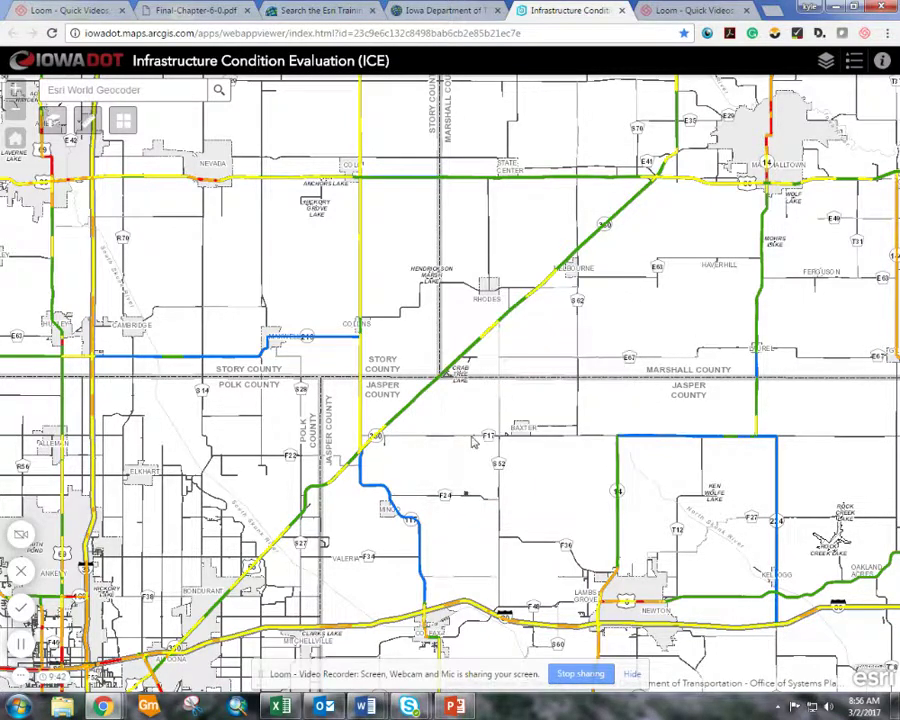
left_click(421, 398)
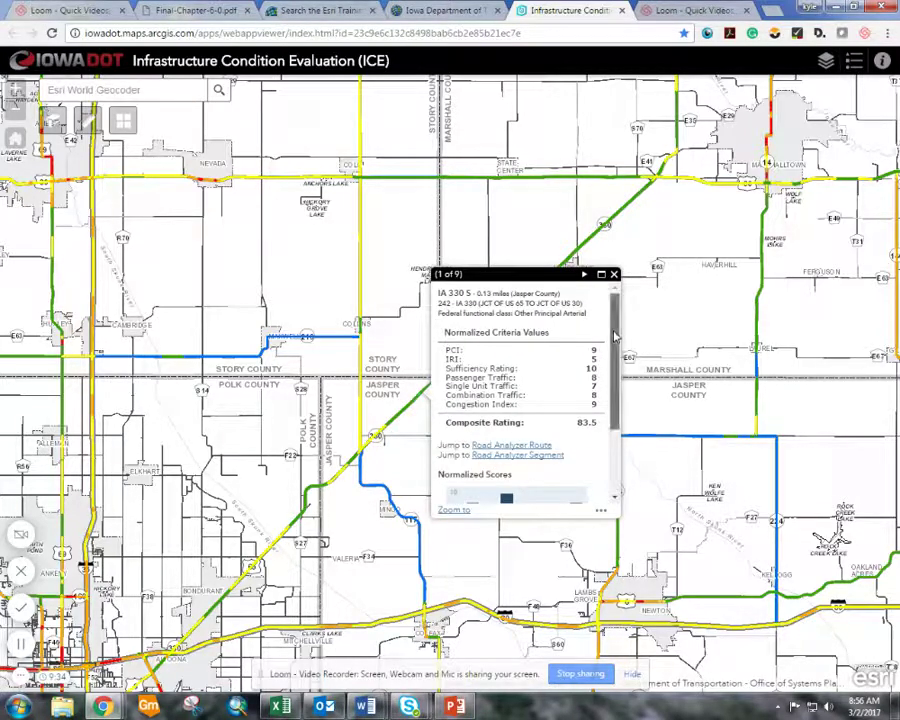
mouse_move(617, 335)
left_mouse_down()
mouse_move(617, 400)
mouse_move(619, 337)
left_mouse_up()
scroll(530, 420, "down", 1)
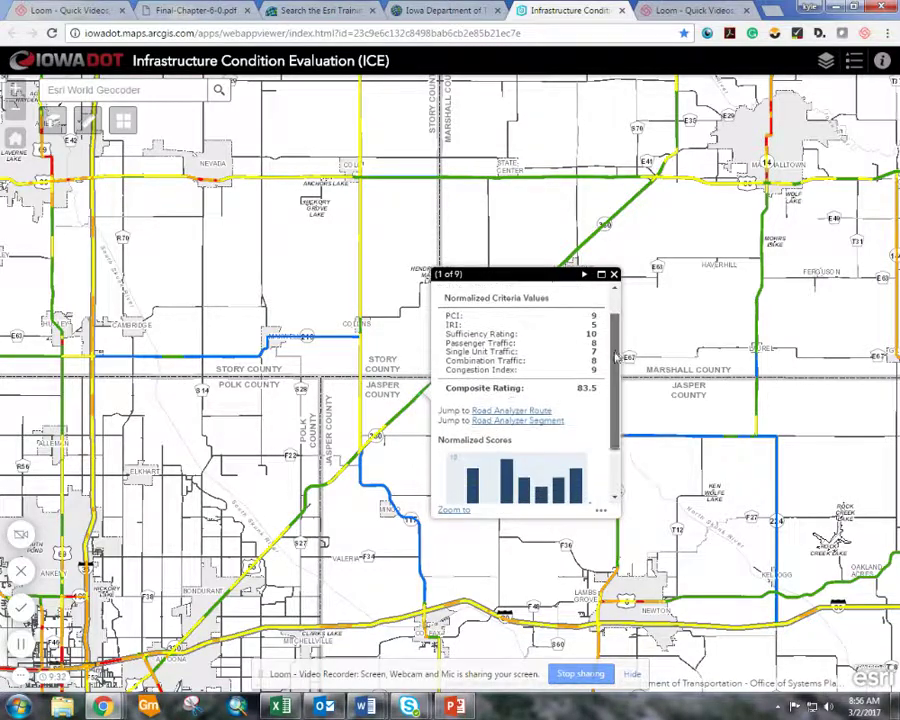
left_click(543, 422)
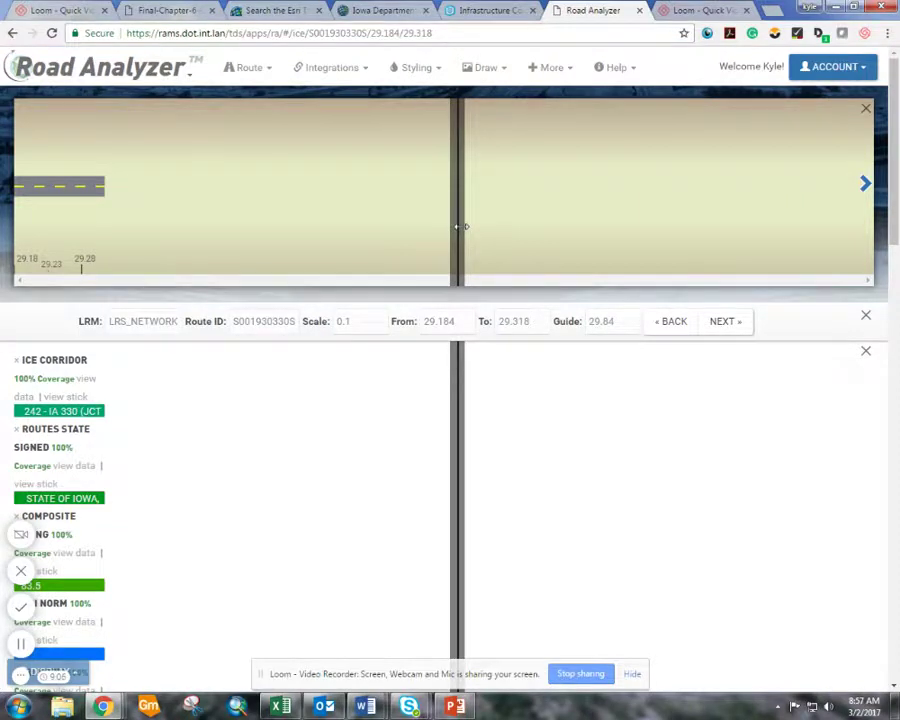
Move the guide bar onto the short road segment at 29.233 and review the segment's attribute rows
left_click_drag(462, 226, 45, 195)
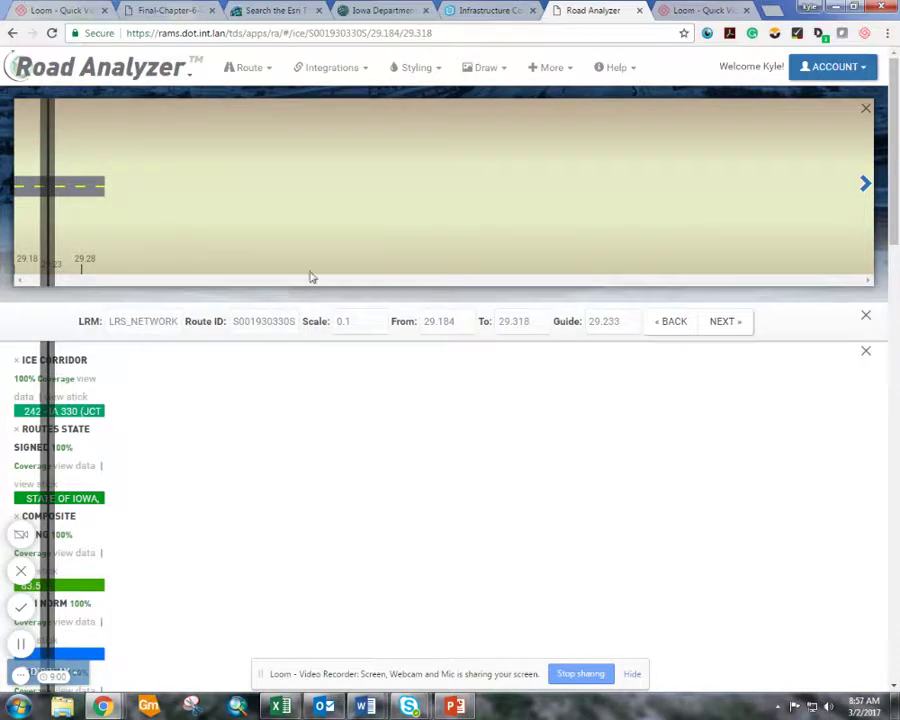
scroll(100, 468, "down", 5)
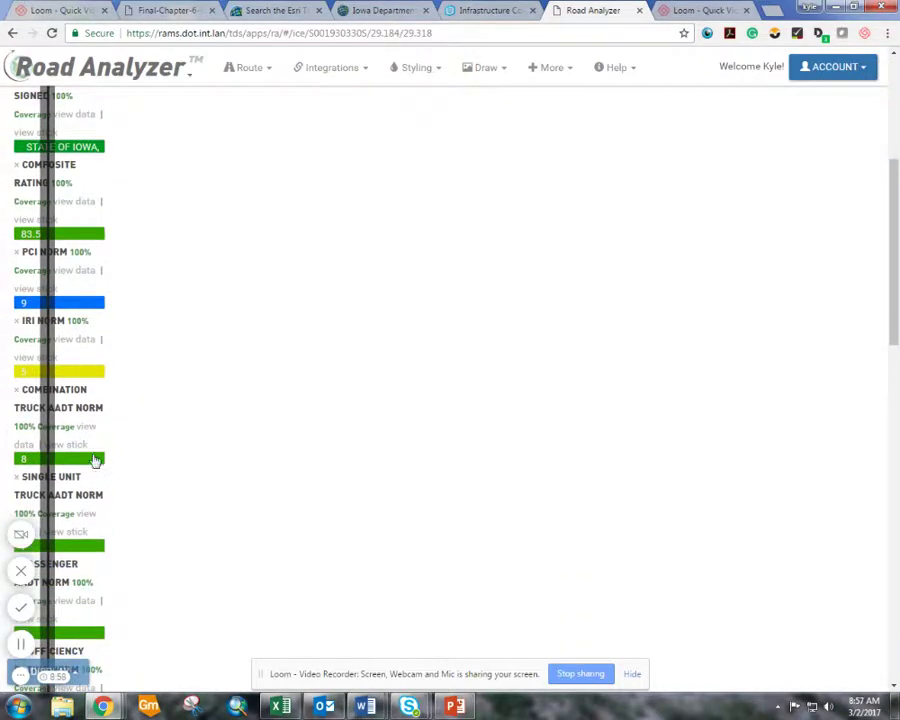
scroll(93, 455, "down", 3)
scroll(93, 458, "up", 6)
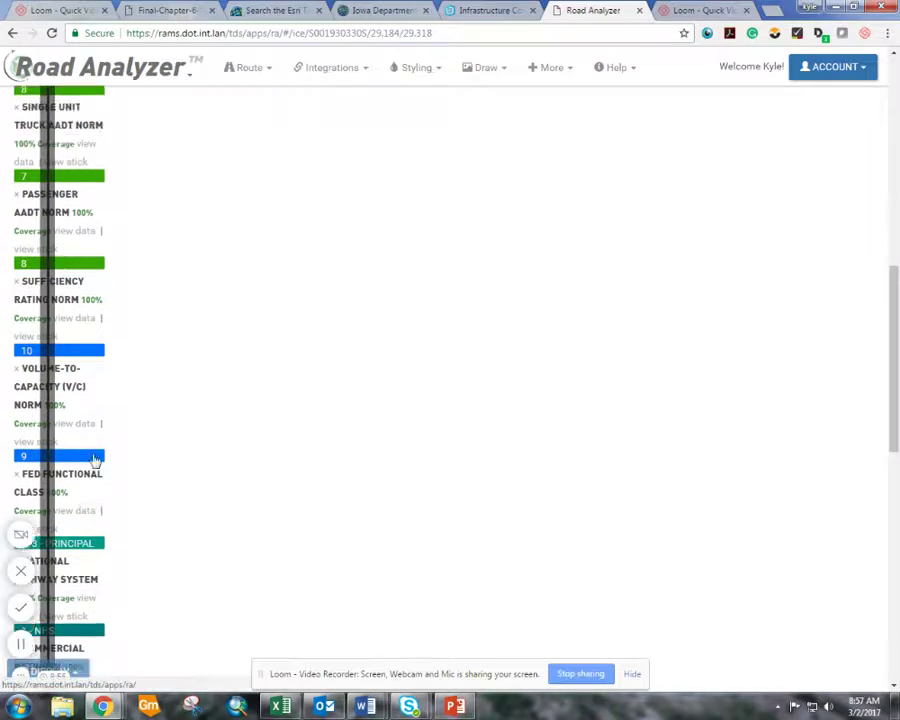
scroll(93, 458, "up", 2)
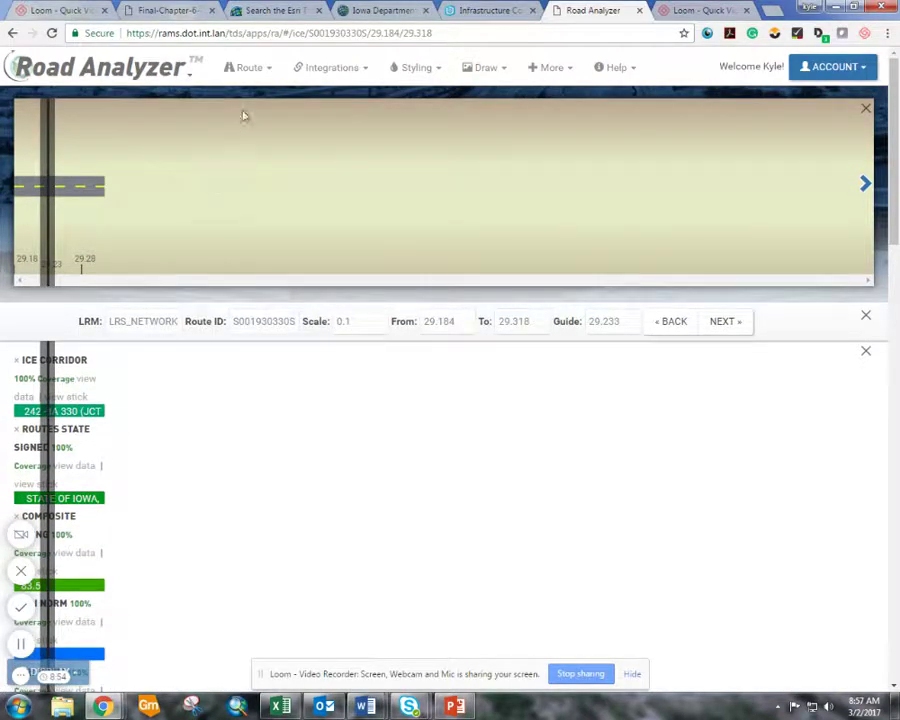
Embed an ArcGIS Map of the segment and zoom in on its start, guide and end markers
left_click(335, 67)
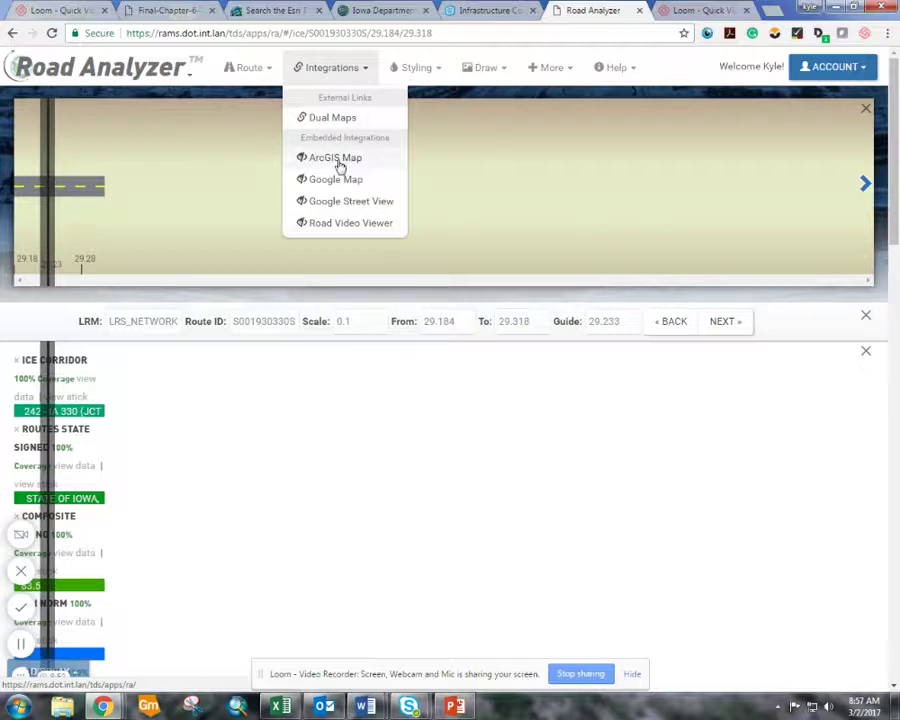
left_click(343, 70)
left_click(340, 73)
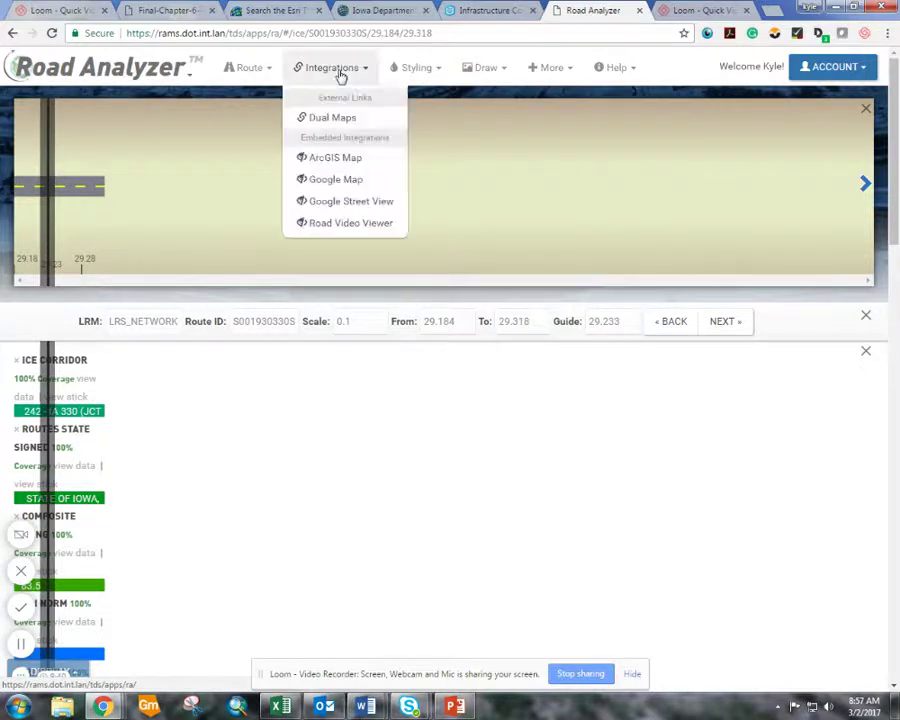
left_click(336, 160)
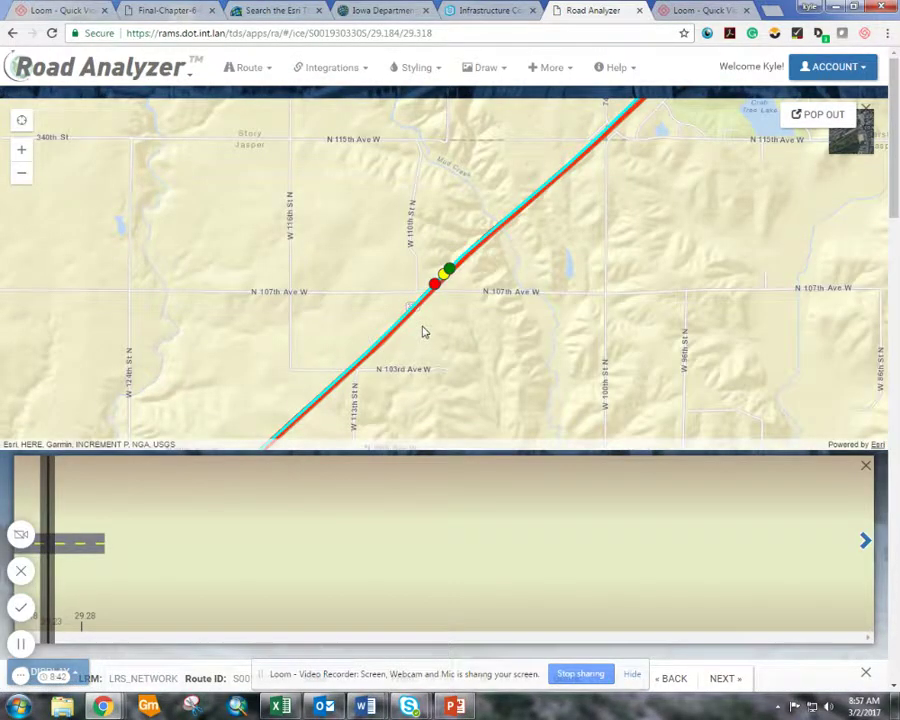
scroll(422, 331, "down", 2)
scroll(424, 331, "up", 4)
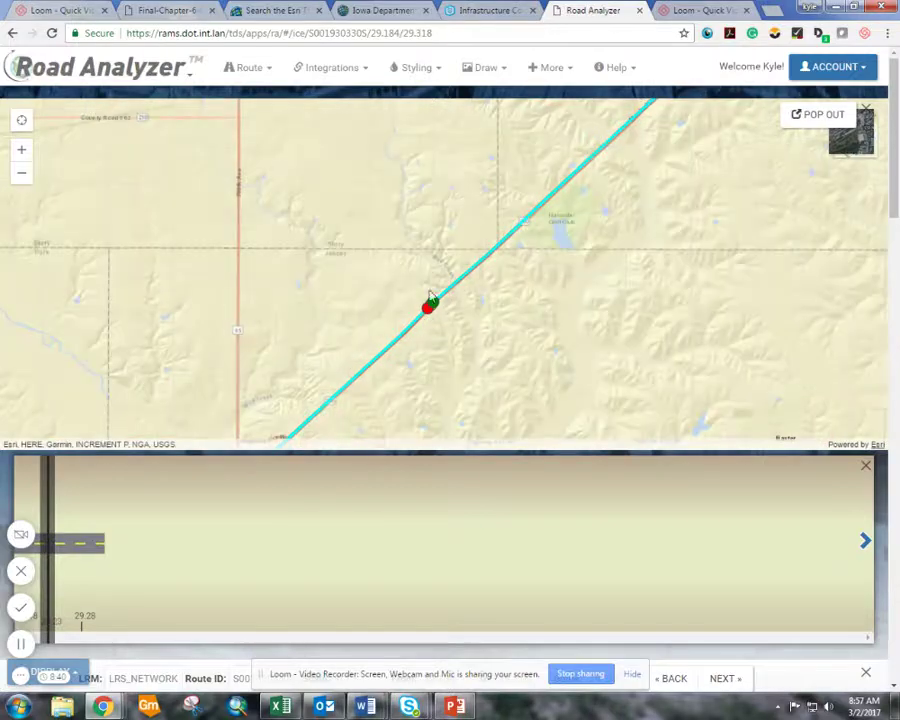
scroll(440, 312, "up", 2)
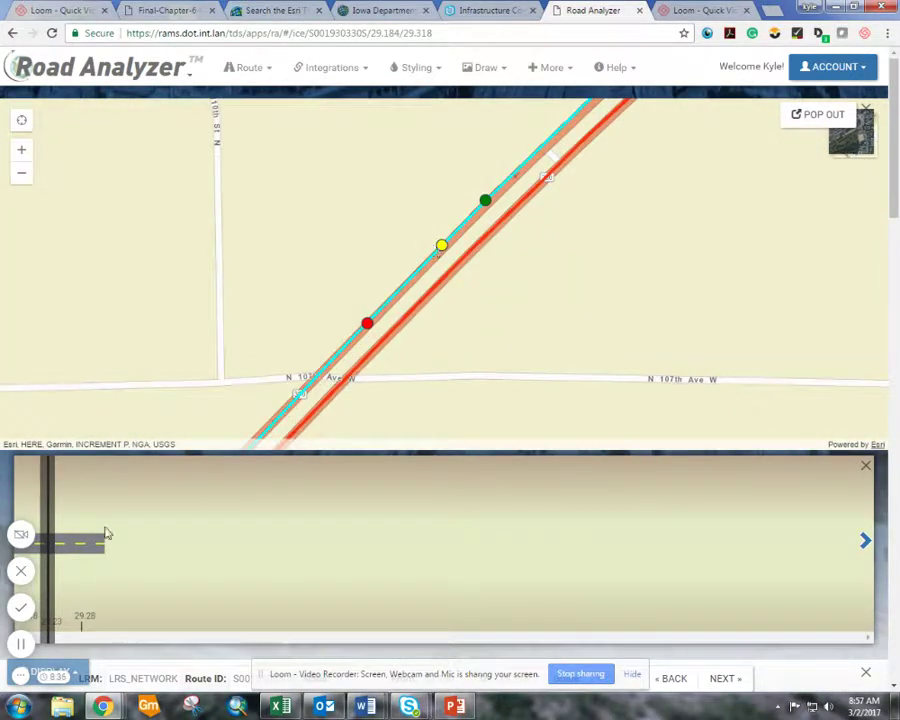
Move the guide bar along the road segment to 29.269
scroll(895, 175, "down", 2)
left_click_drag(895, 175, 876, 128)
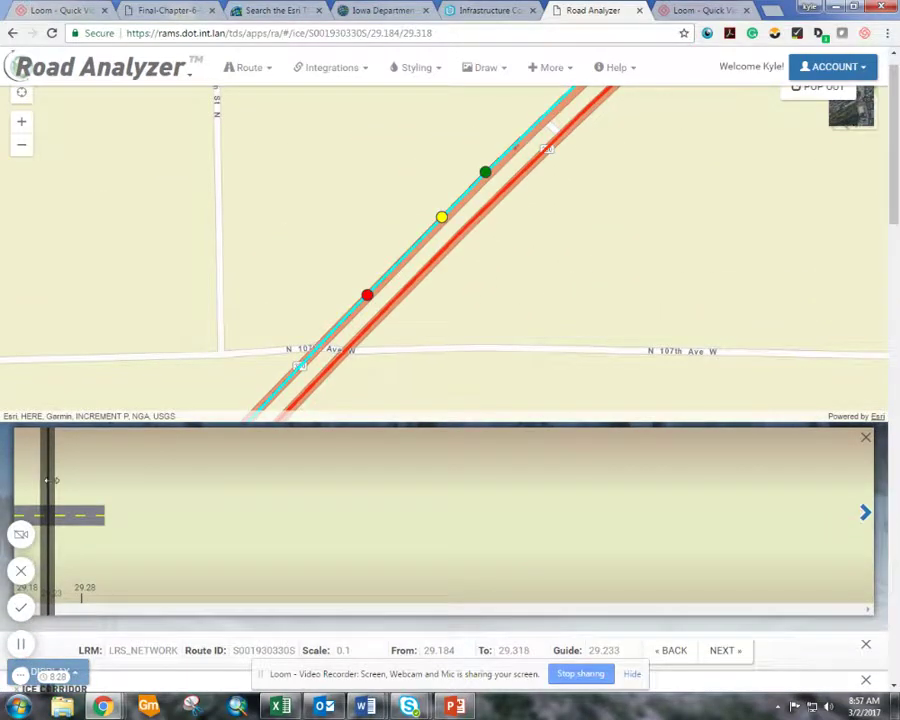
left_click_drag(44, 484, 62, 504)
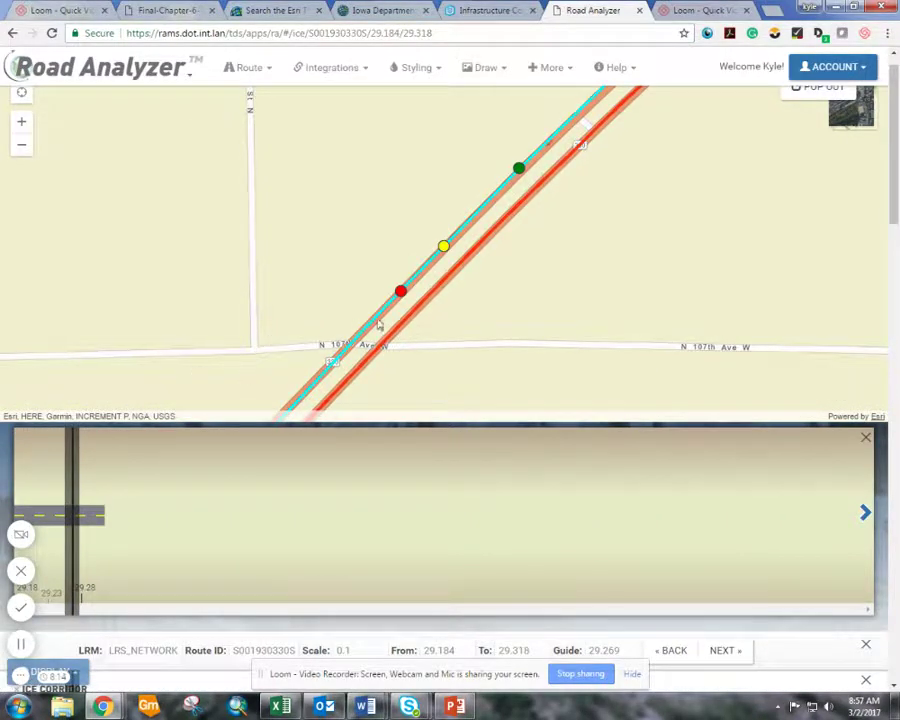
Switch the embedded map's basemap to aerial imagery and inspect the roadway around the yellow guide marker
scroll(380, 324, "down", 1)
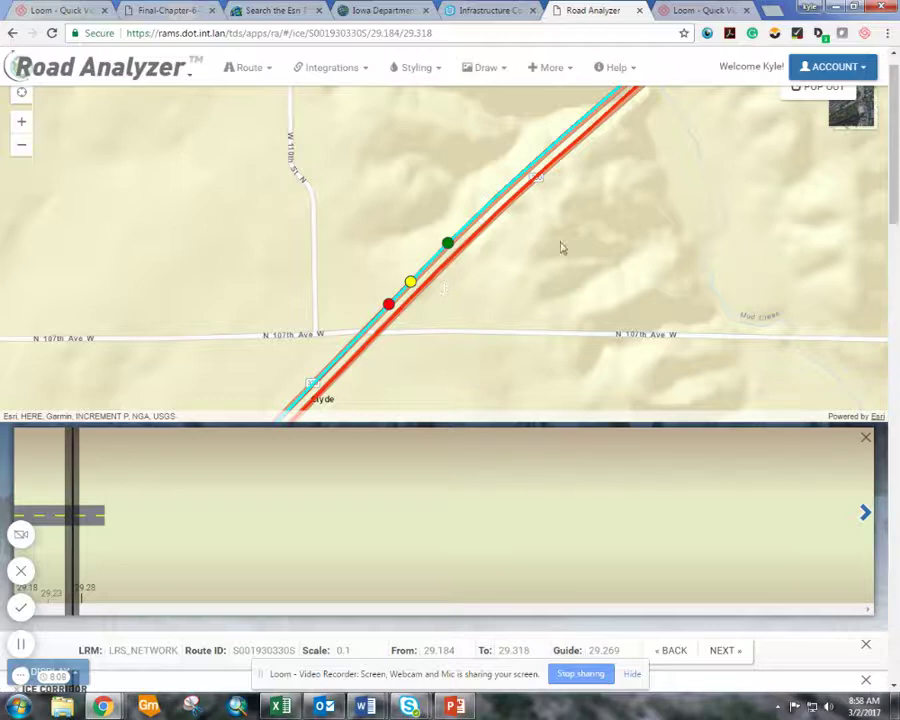
scroll(428, 260, "up", 2)
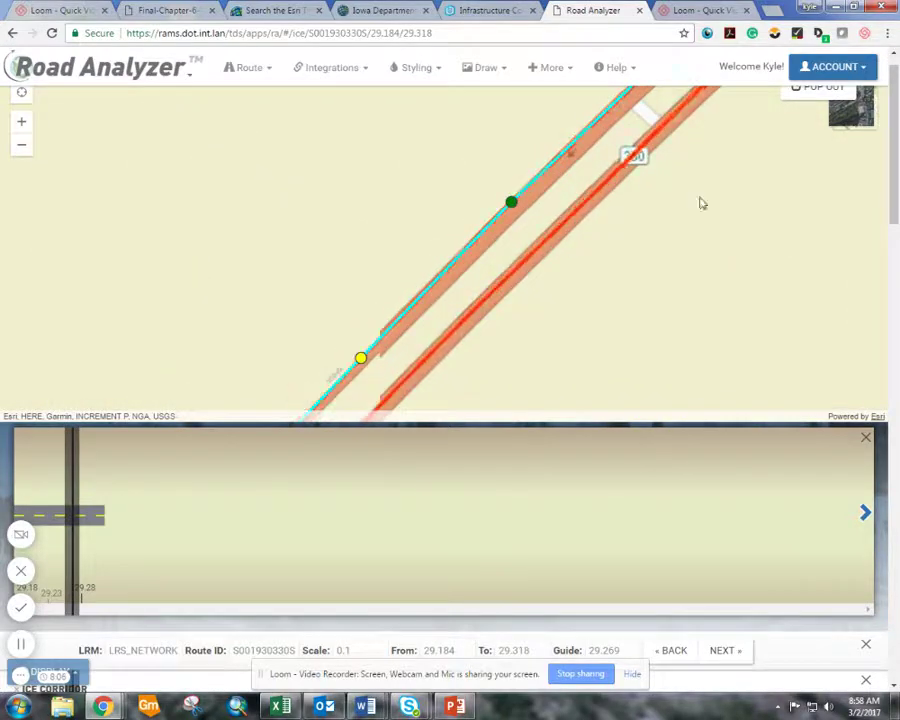
scroll(858, 112, "up", 1)
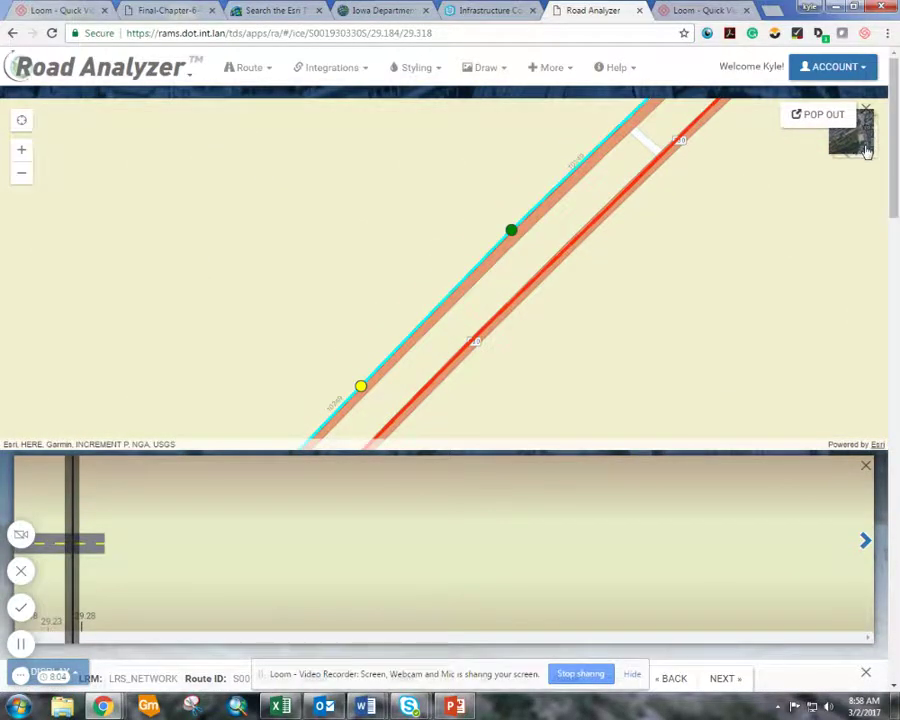
left_click(862, 150)
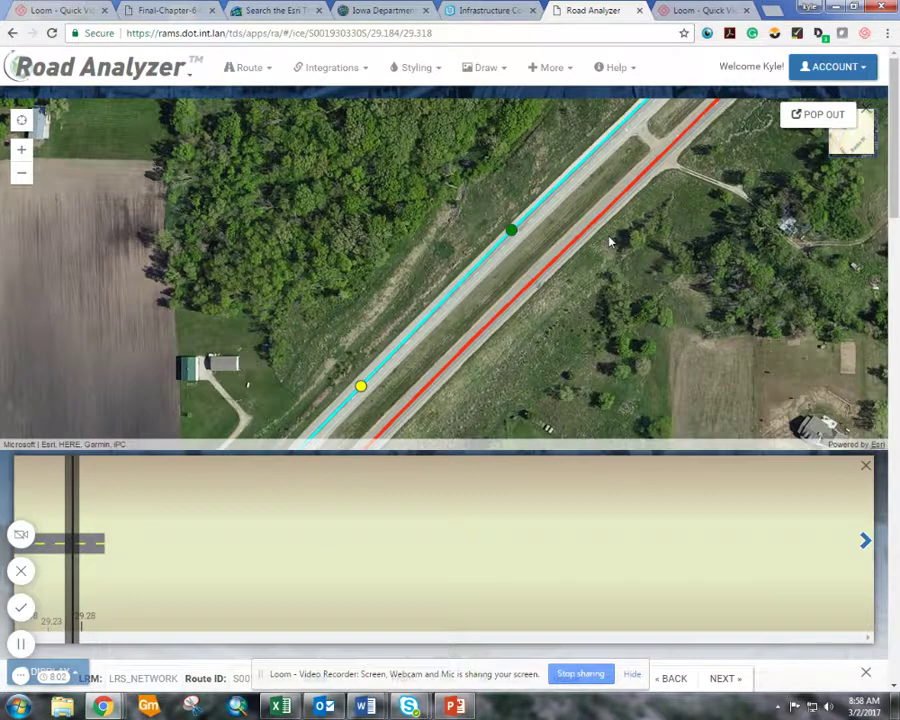
left_click_drag(494, 357, 580, 320)
left_click_drag(380, 366, 454, 266)
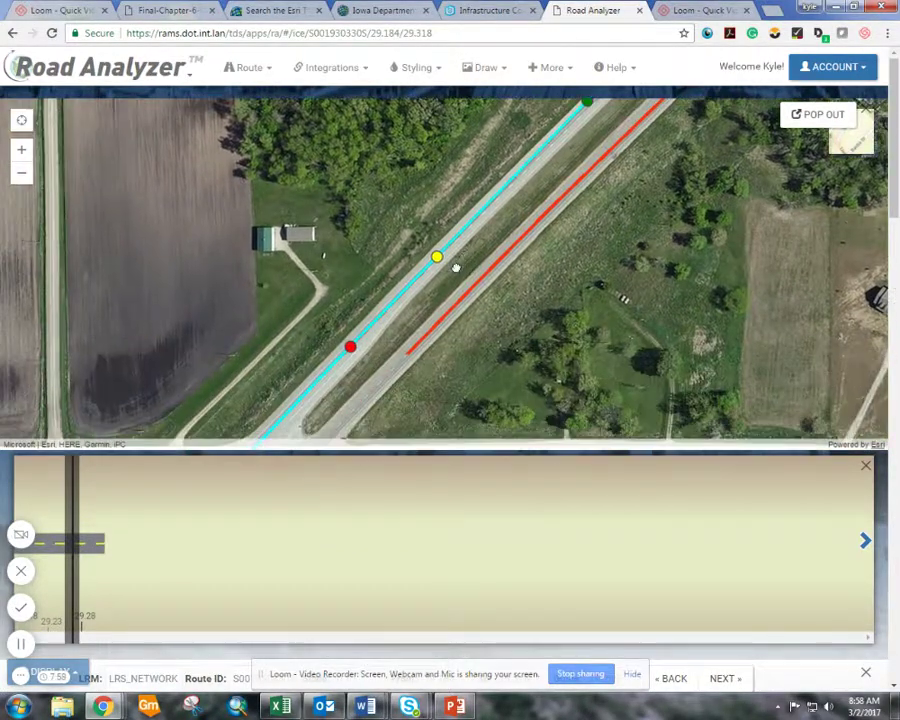
scroll(428, 272, "up", 1)
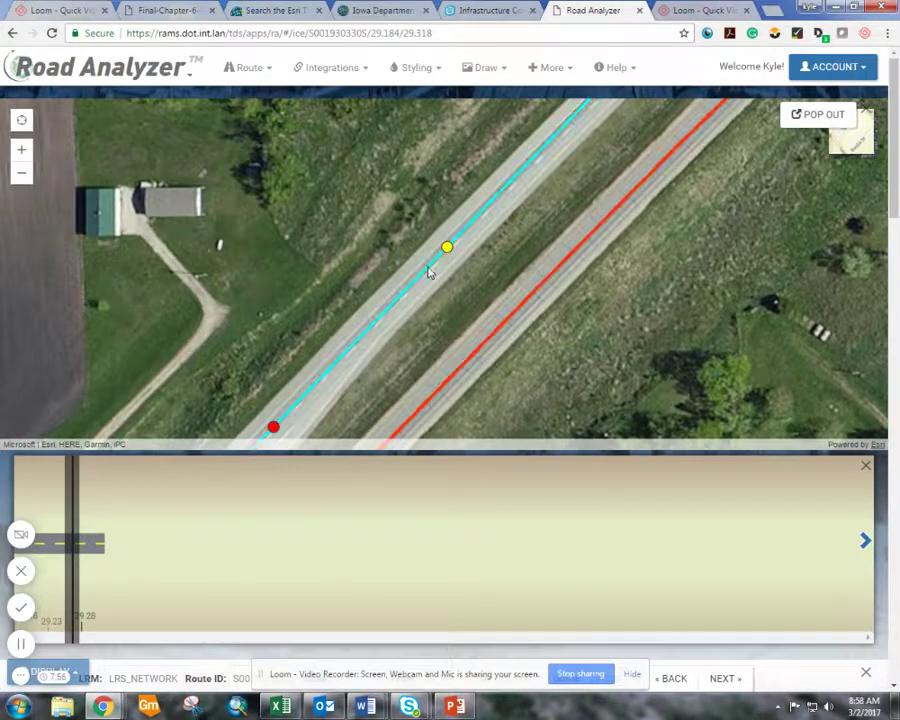
scroll(447, 263, "down", 1)
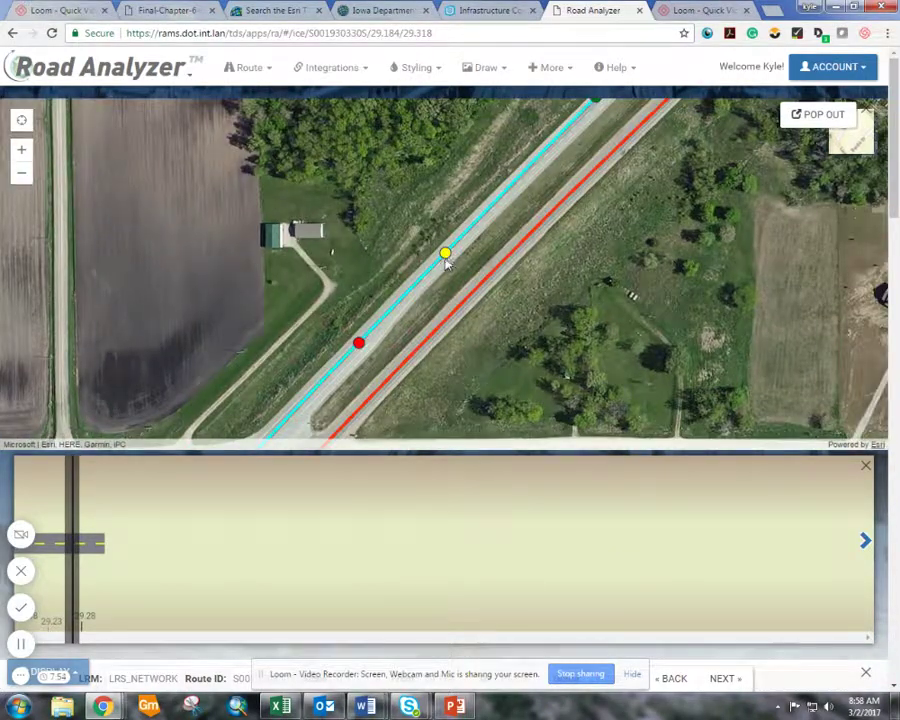
scroll(447, 263, "up", 2)
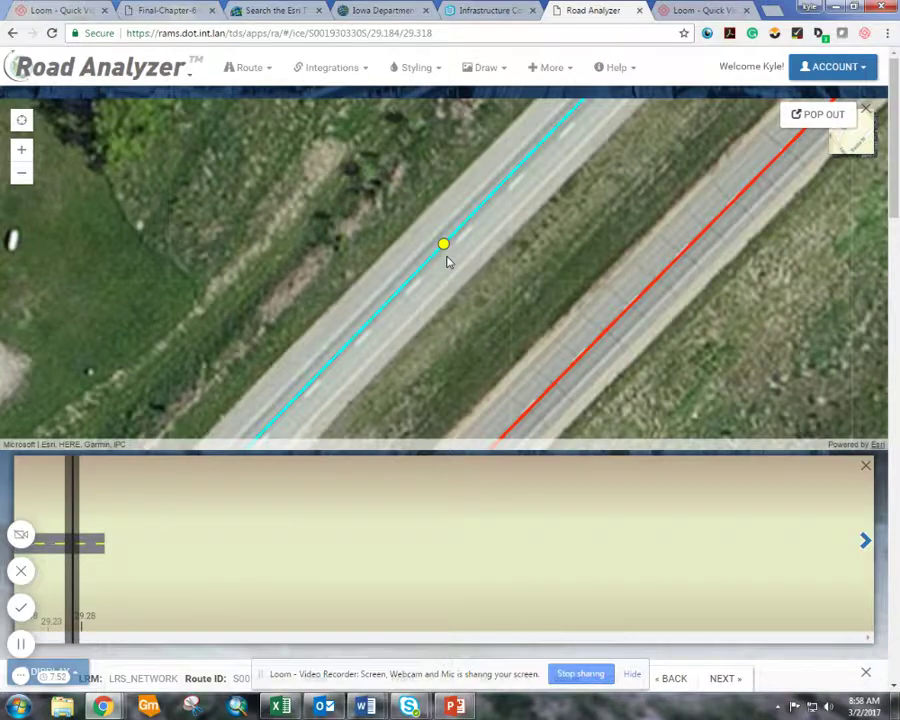
scroll(447, 263, "down", 1)
scroll(447, 261, "down", 1)
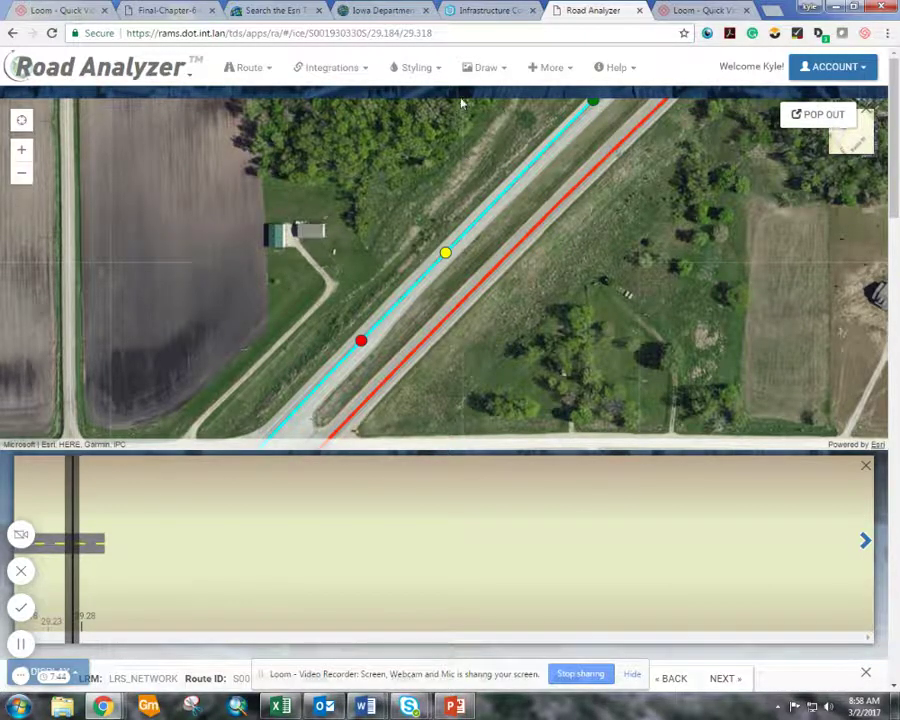
Return to the ICE map, open the whole IA 330 route in Road Analyzer and review its attribute rows
left_click(490, 10)
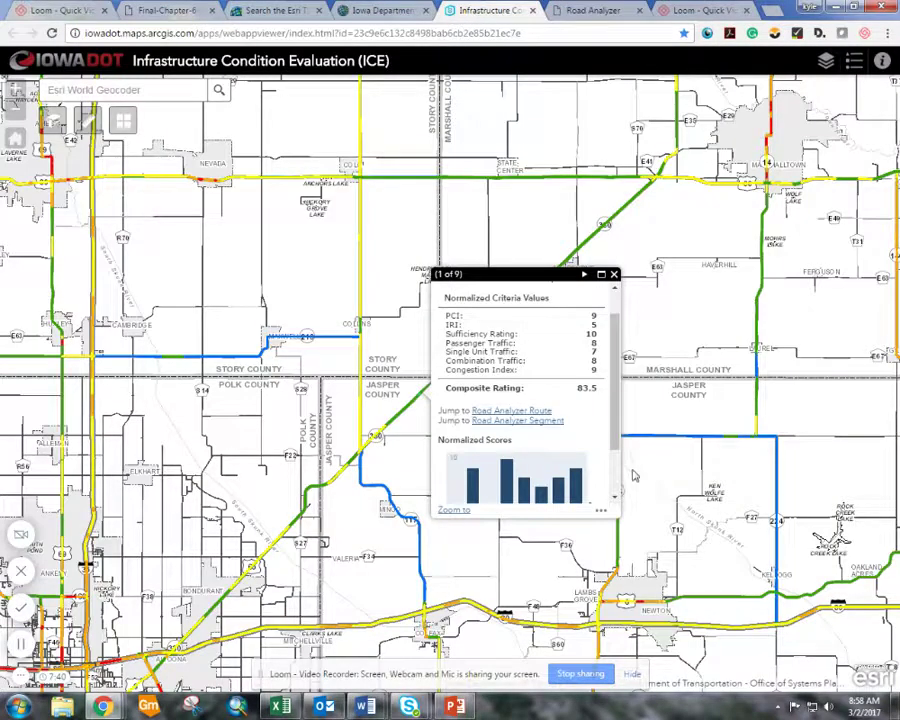
left_click(540, 420)
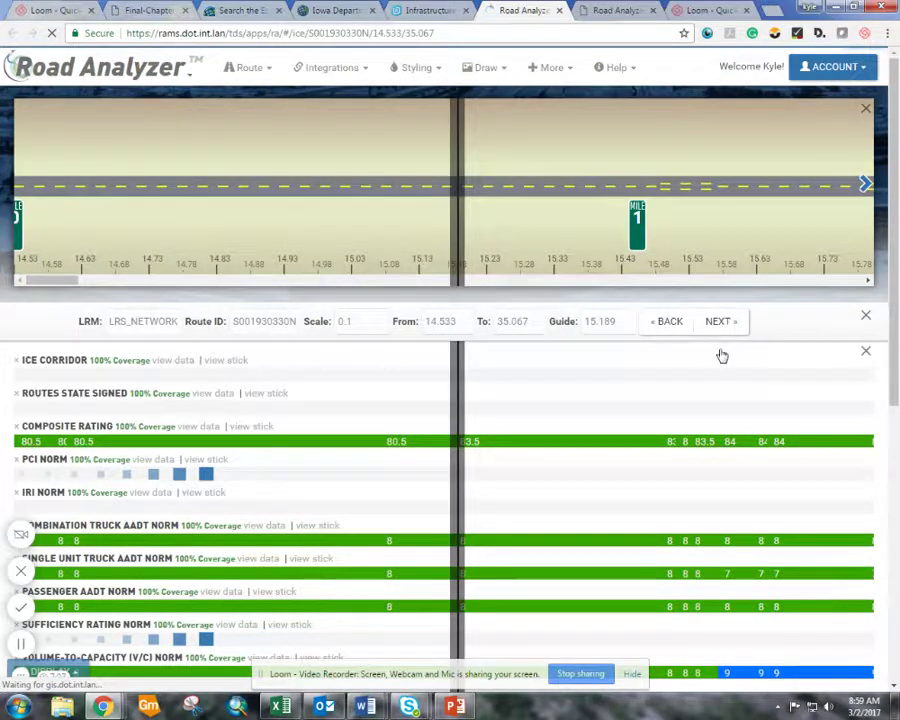
scroll(866, 317, "down", 2)
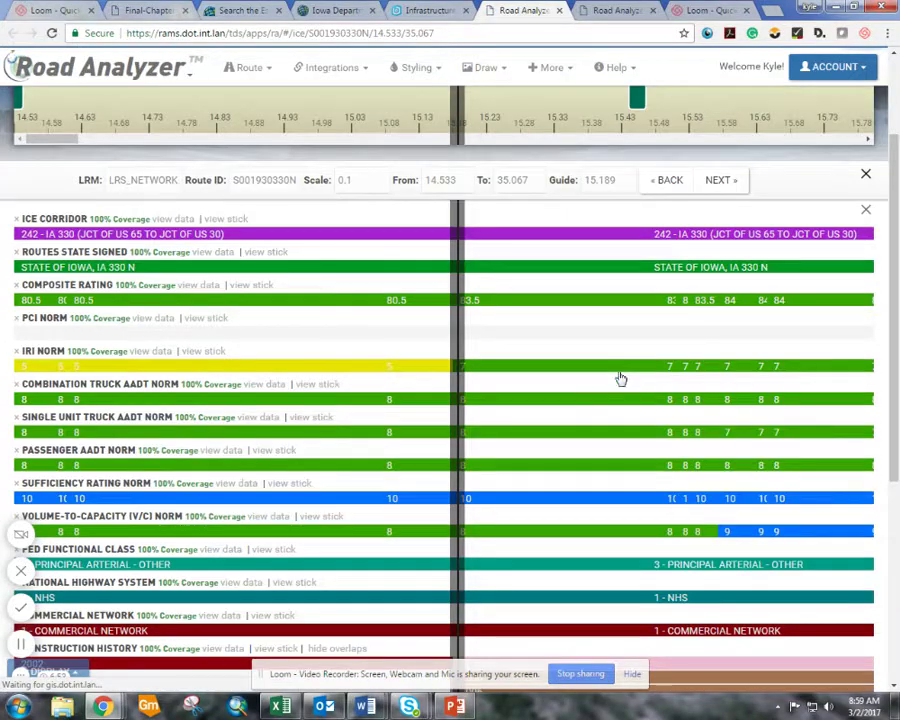
scroll(620, 378, "down", 3)
scroll(619, 378, "down", 2)
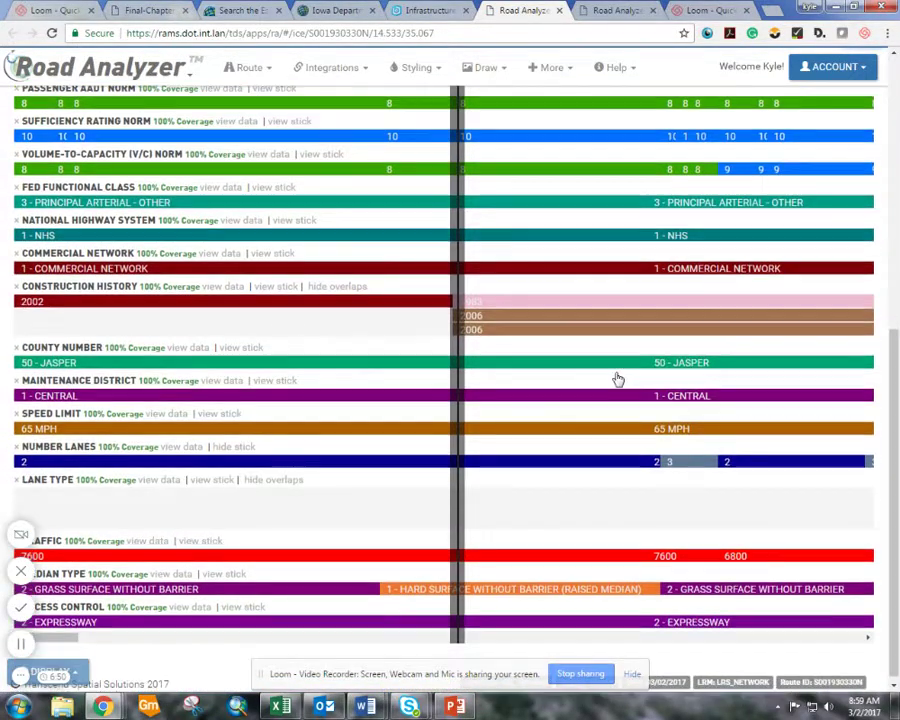
scroll(618, 379, "up", 1)
scroll(618, 379, "up", 5)
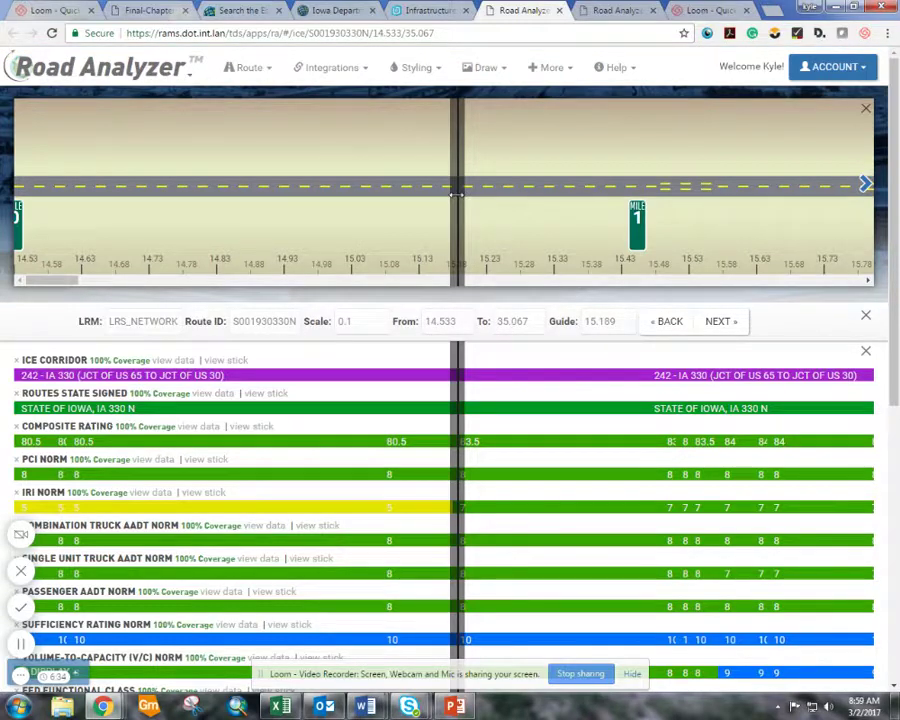
scroll(396, 466, "down", 3)
scroll(396, 468, "up", 3)
Move the guide bar to 14.708 and embed an ArcGIS Map showing the IA 330 route corridor
left_click_drag(458, 168, 124, 221)
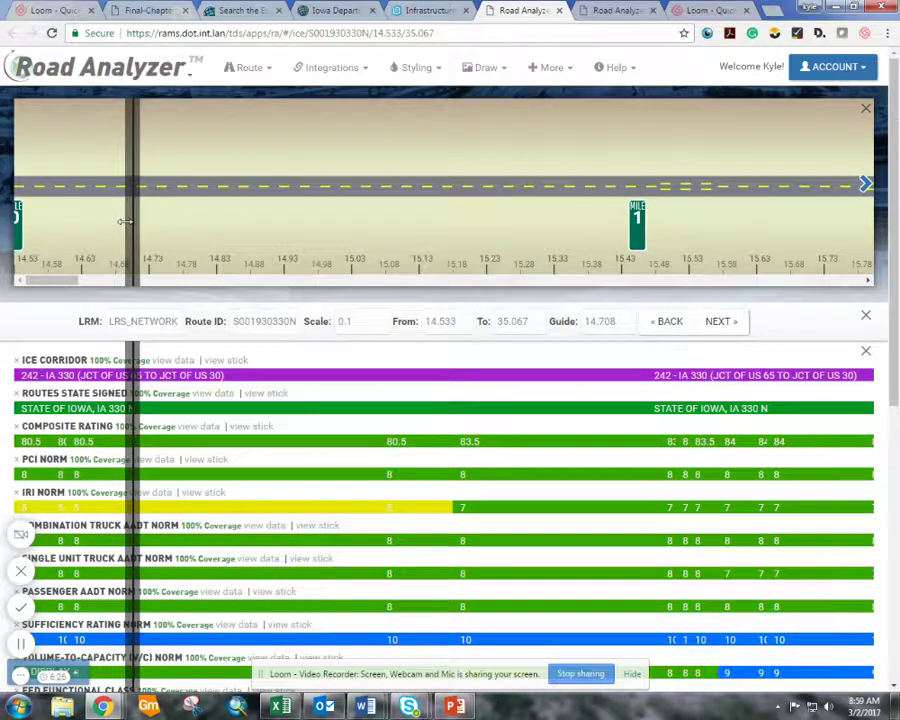
left_click(318, 70)
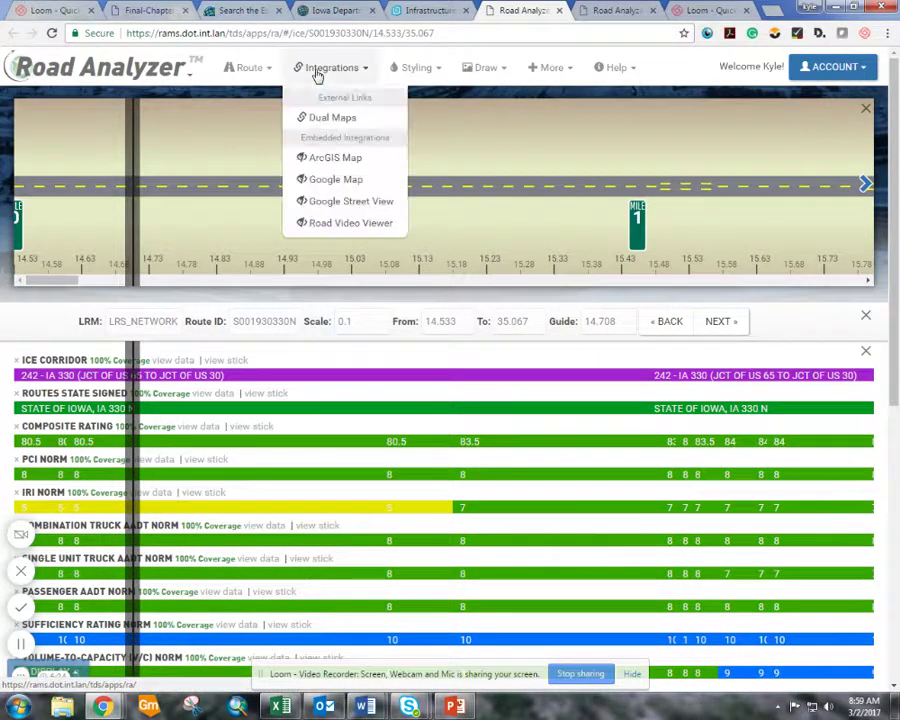
left_click(336, 158)
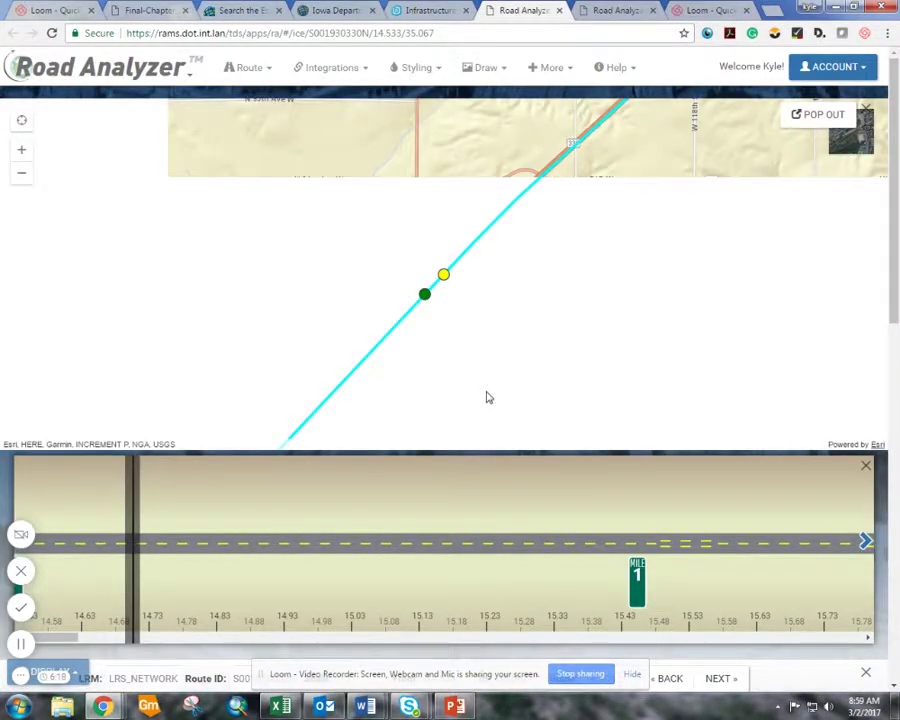
scroll(502, 361, "down", 1)
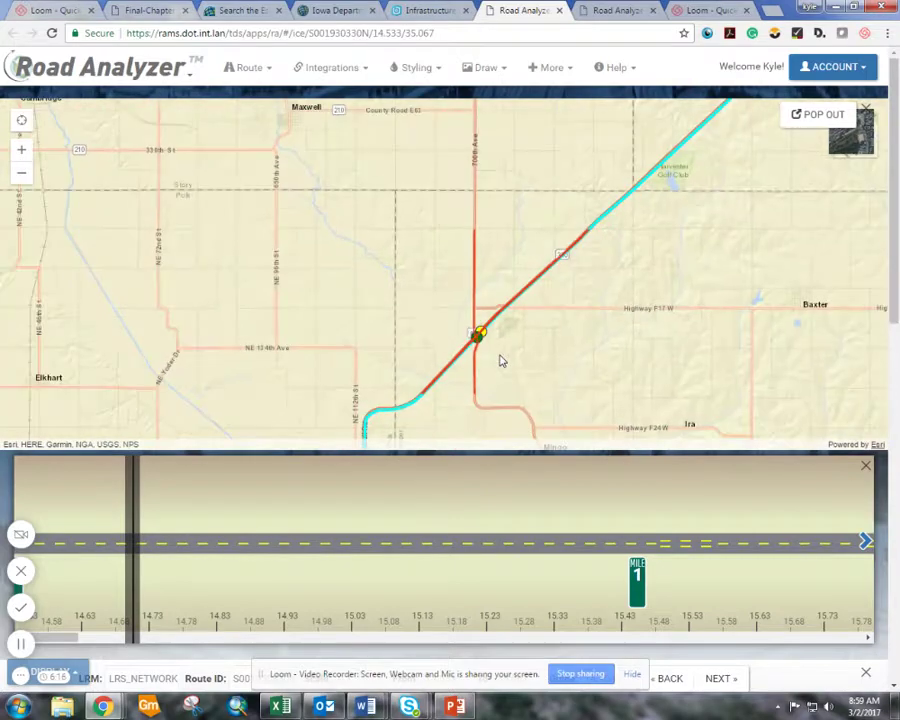
left_click_drag(586, 314, 419, 330)
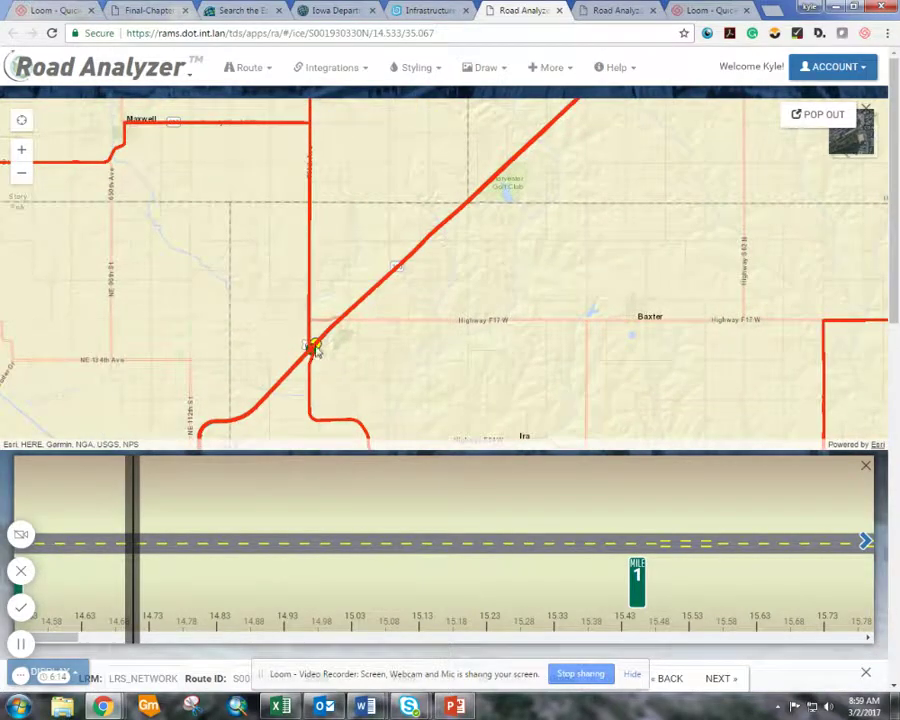
scroll(309, 352, "down", 1)
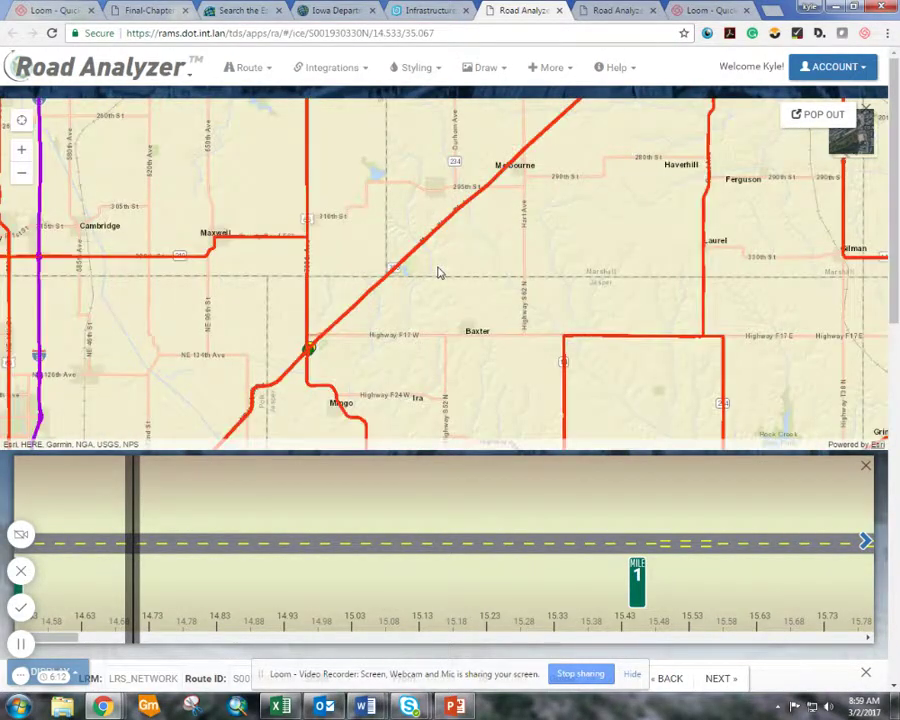
Inspect the IA 330 corridor on the embedded map and advance the route view until the guide reads 19.971
scroll(437, 268, "down", 1)
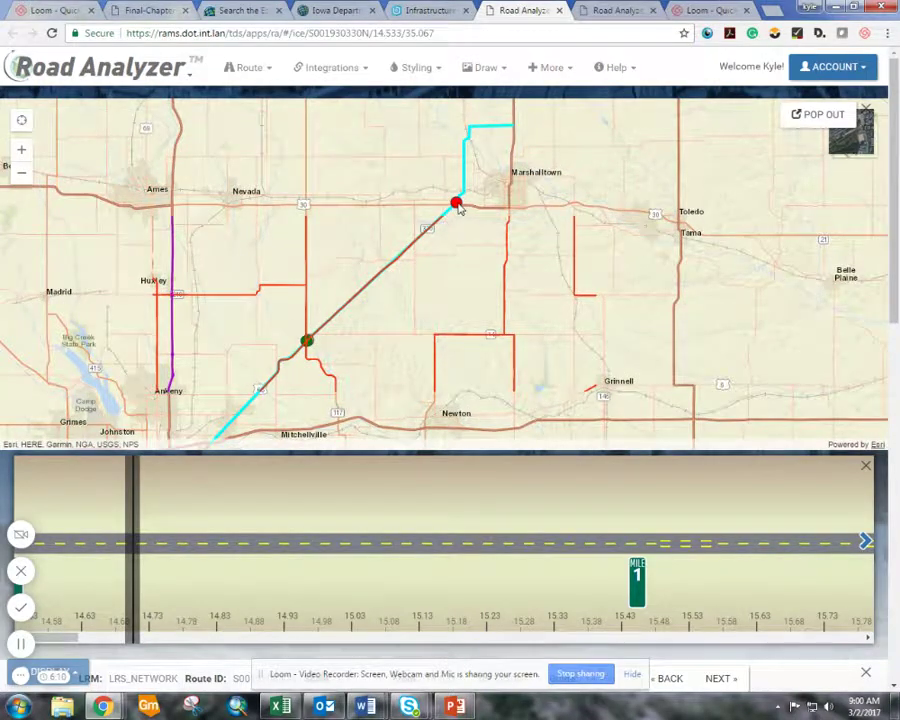
scroll(304, 355, "up", 1)
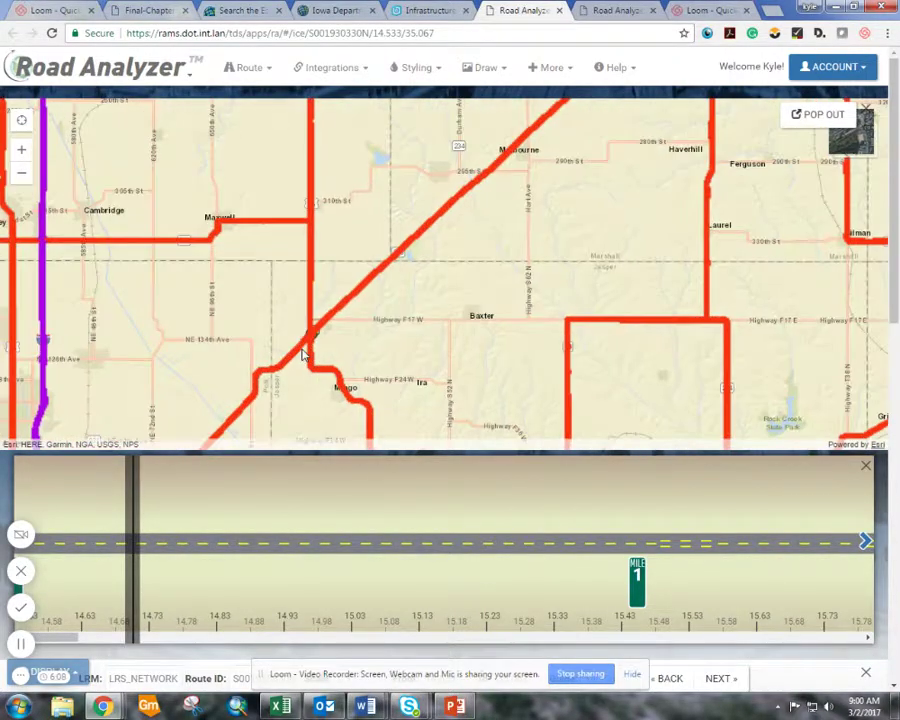
left_click_drag(477, 293, 403, 375)
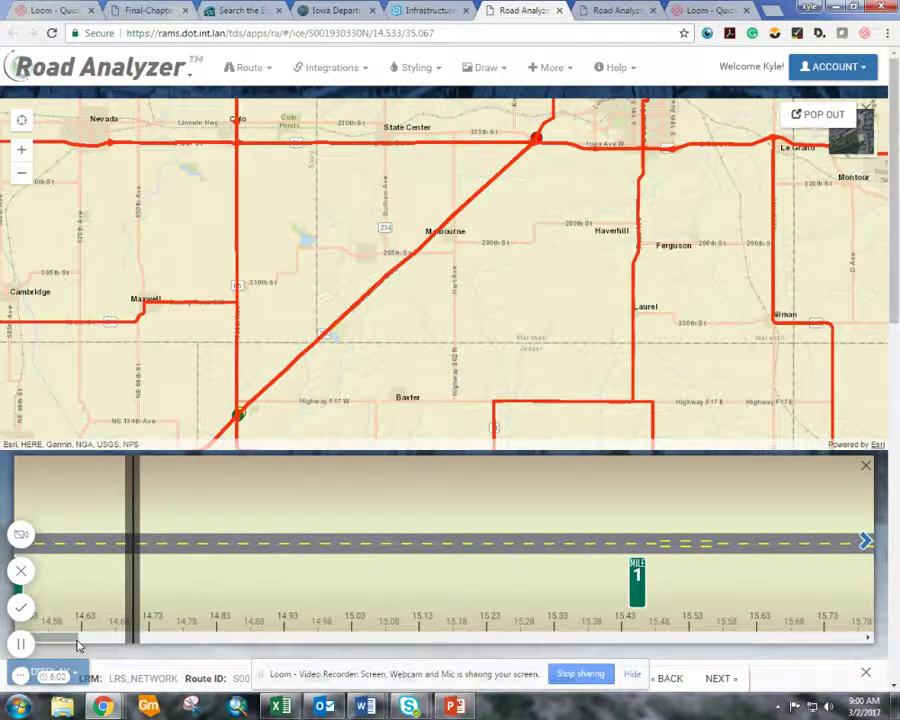
mouse_move(158, 558)
left_mouse_down()
mouse_move(586, 522)
mouse_move(117, 568)
mouse_move(745, 536)
mouse_move(261, 560)
mouse_move(270, 565)
left_mouse_up()
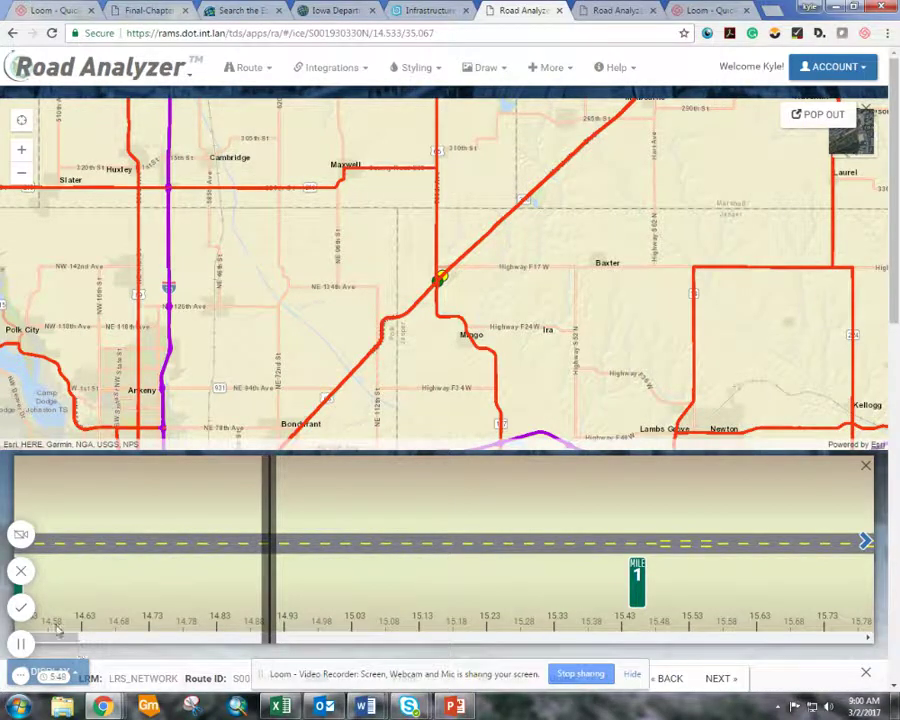
left_click_drag(65, 641, 274, 638)
Review the attribute rows at guide 19.971, from composite rating and norms through construction history, county, lanes, traffic and access control
scroll(285, 597, "down", 2)
scroll(285, 597, "down", 3)
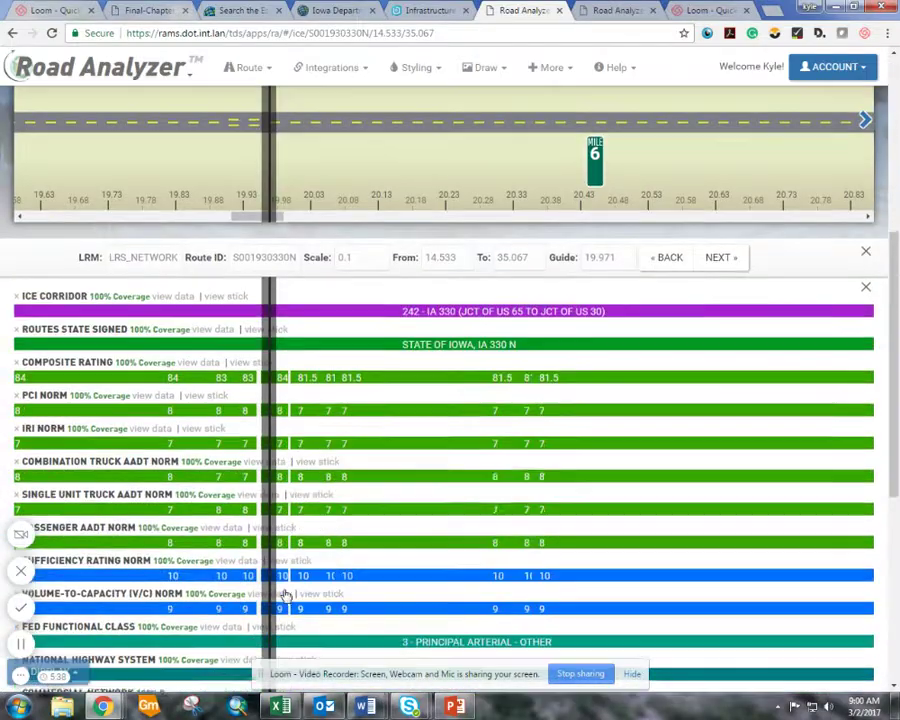
scroll(285, 594, "down", 3)
scroll(285, 594, "up", 2)
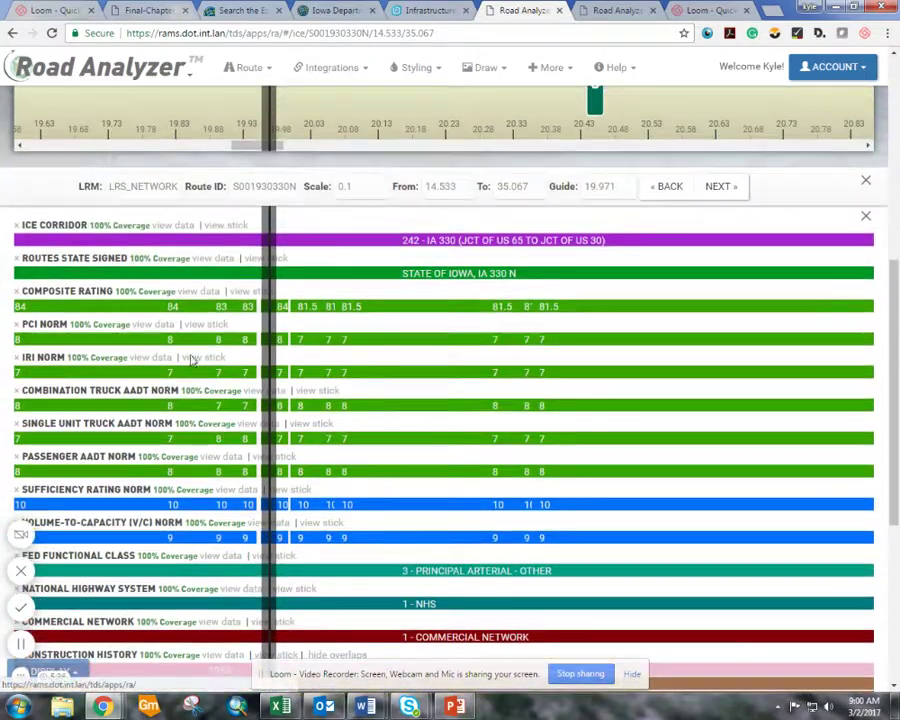
scroll(325, 427, "down", 1)
scroll(325, 427, "down", 3)
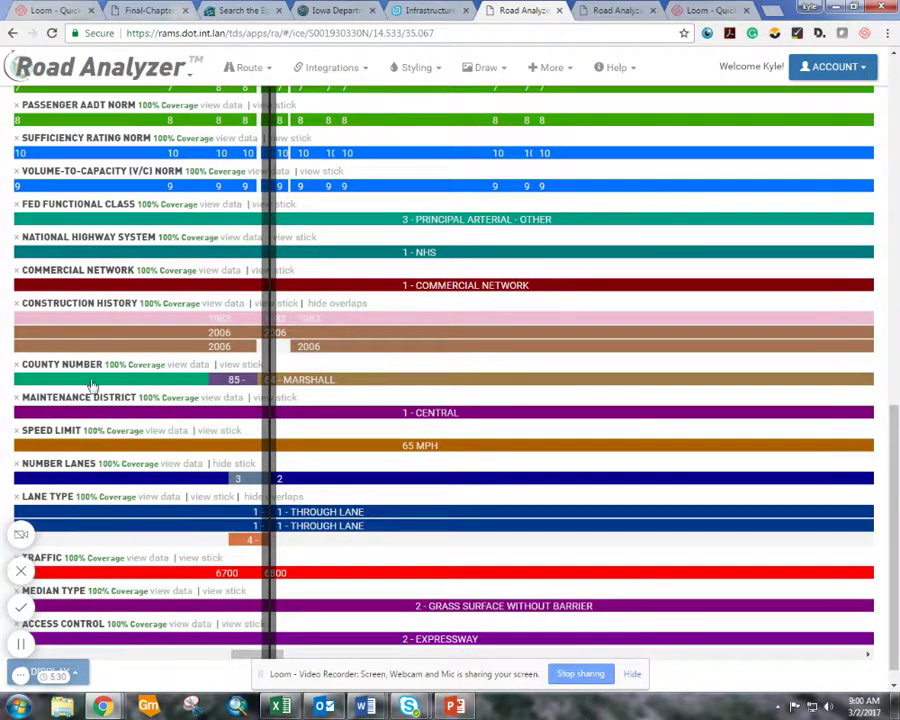
scroll(127, 360, "down", 1)
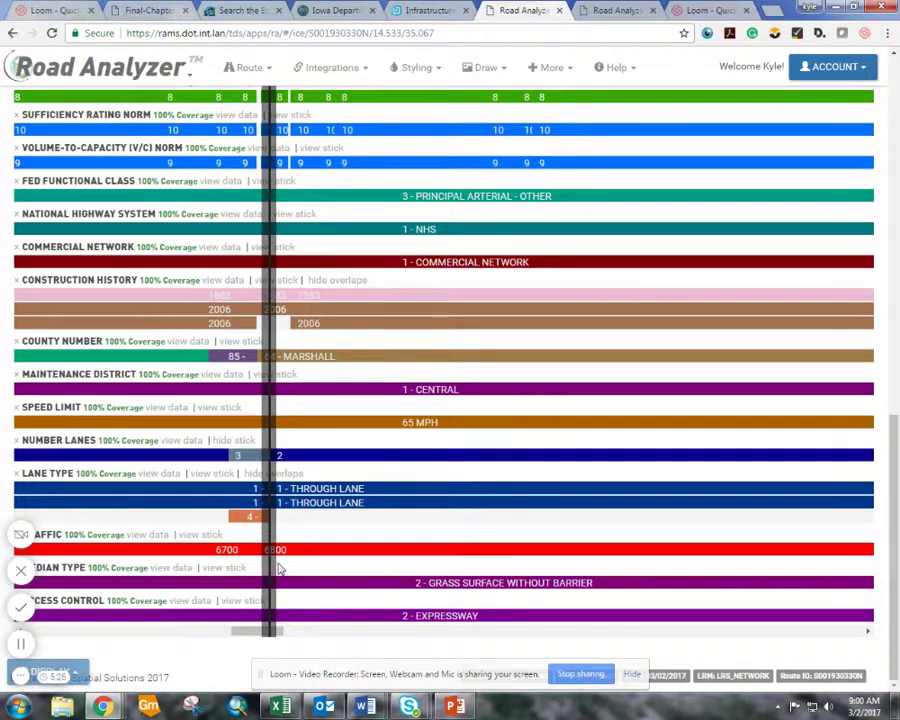
scroll(351, 559, "up", 5)
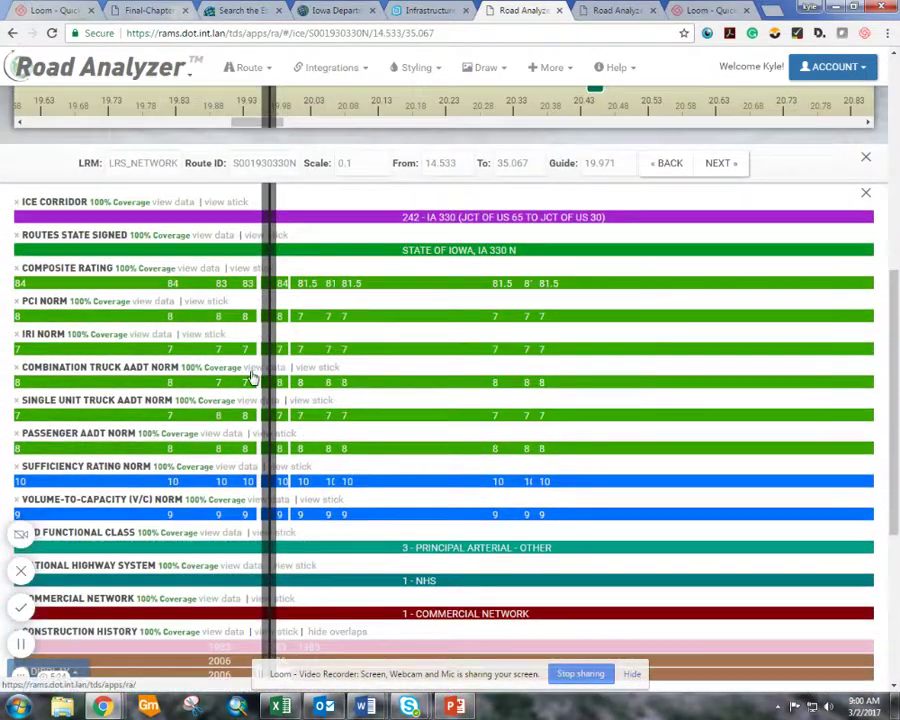
scroll(258, 370, "up", 5)
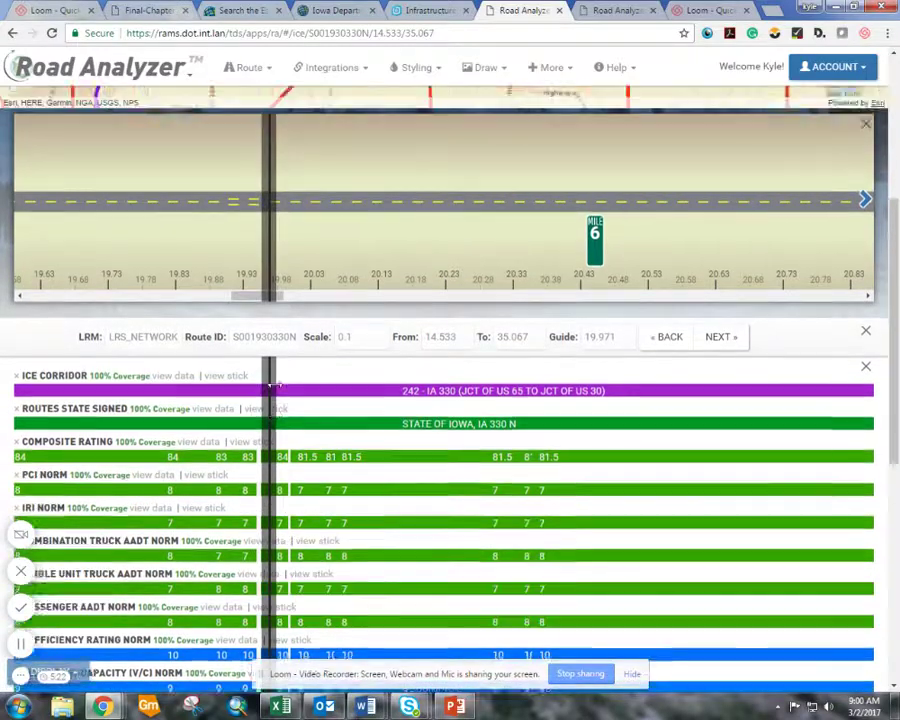
scroll(274, 384, "down", 6)
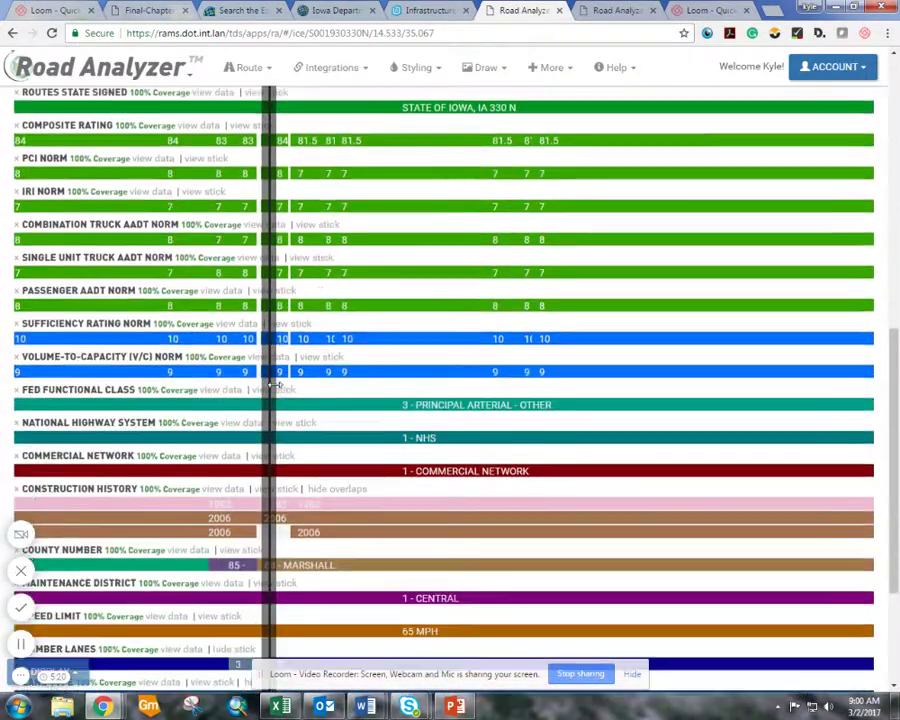
scroll(275, 384, "up", 4)
scroll(250, 496, "up", 3)
scroll(277, 539, "up", 1)
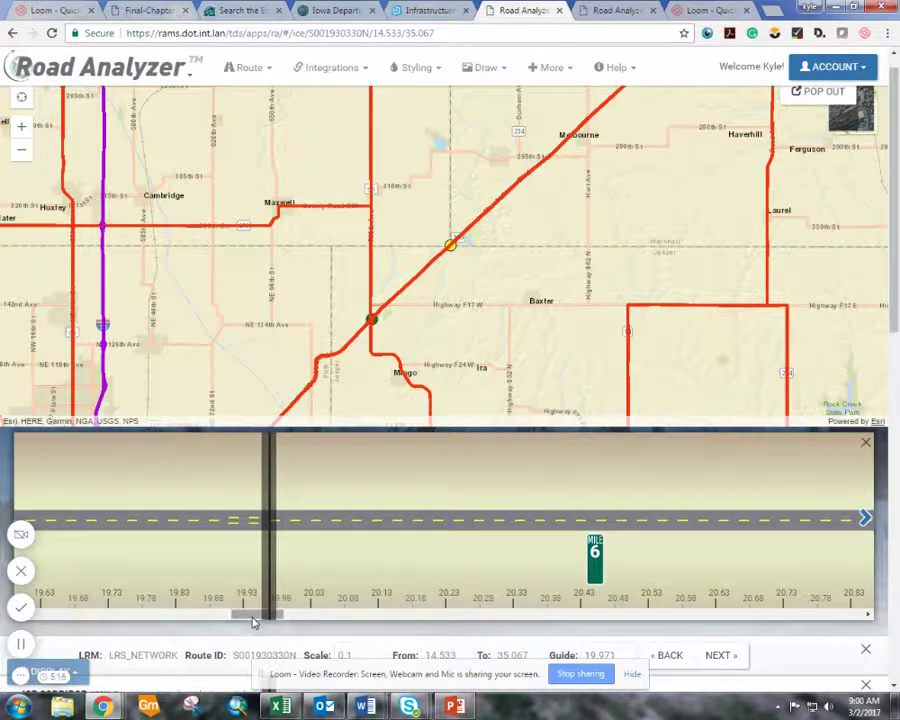
Advance the route view along IA 330 to guide 26.449 and check the attribute rows there
left_click_drag(555, 193, 465, 275)
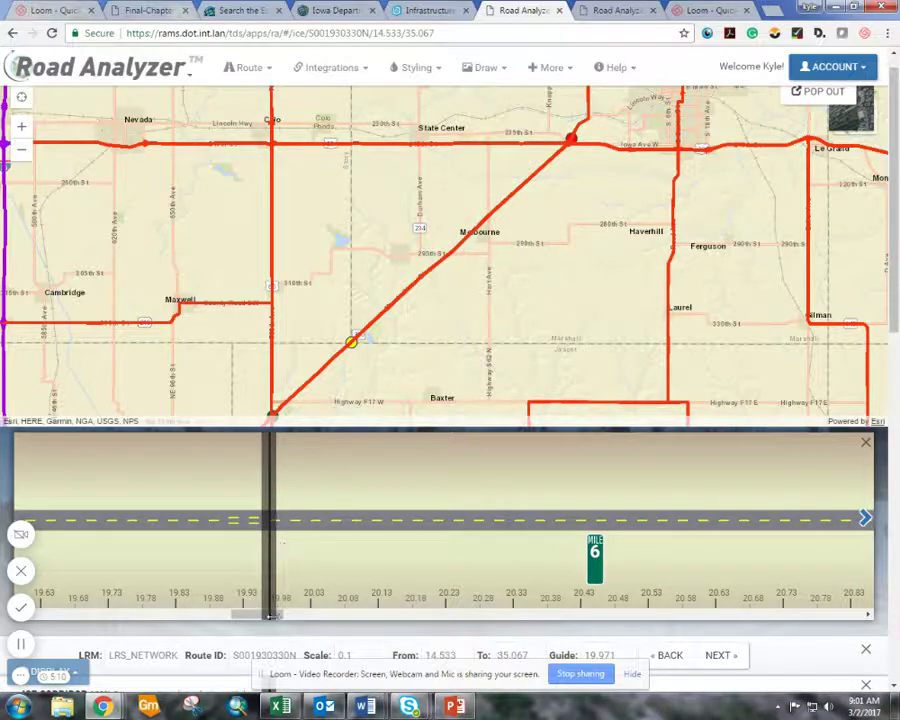
left_click_drag(237, 620, 504, 581)
scroll(550, 562, "down", 4)
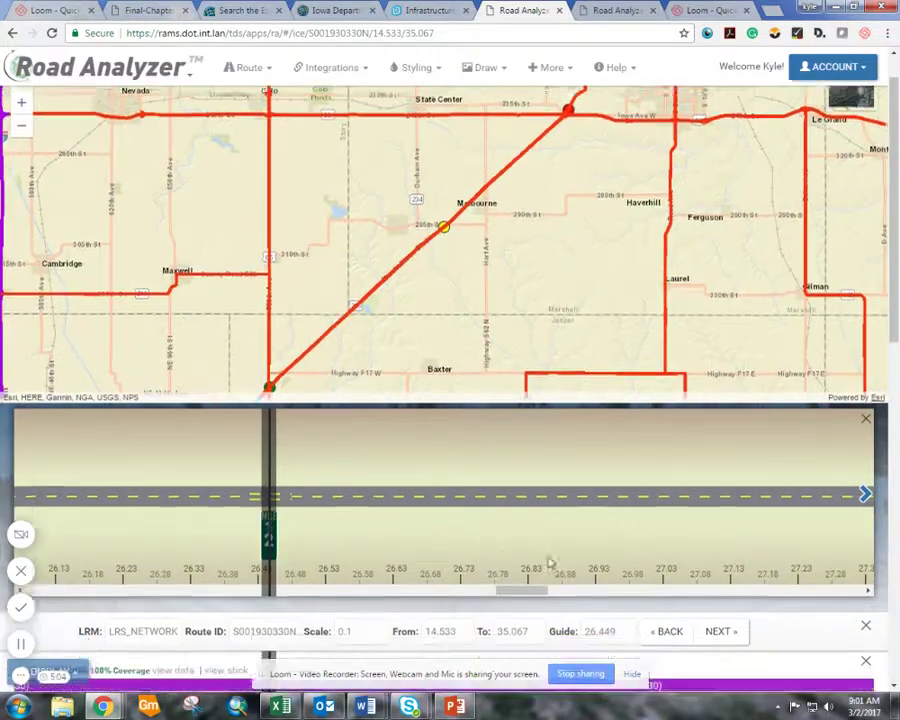
scroll(550, 560, "down", 3)
scroll(543, 553, "up", 4)
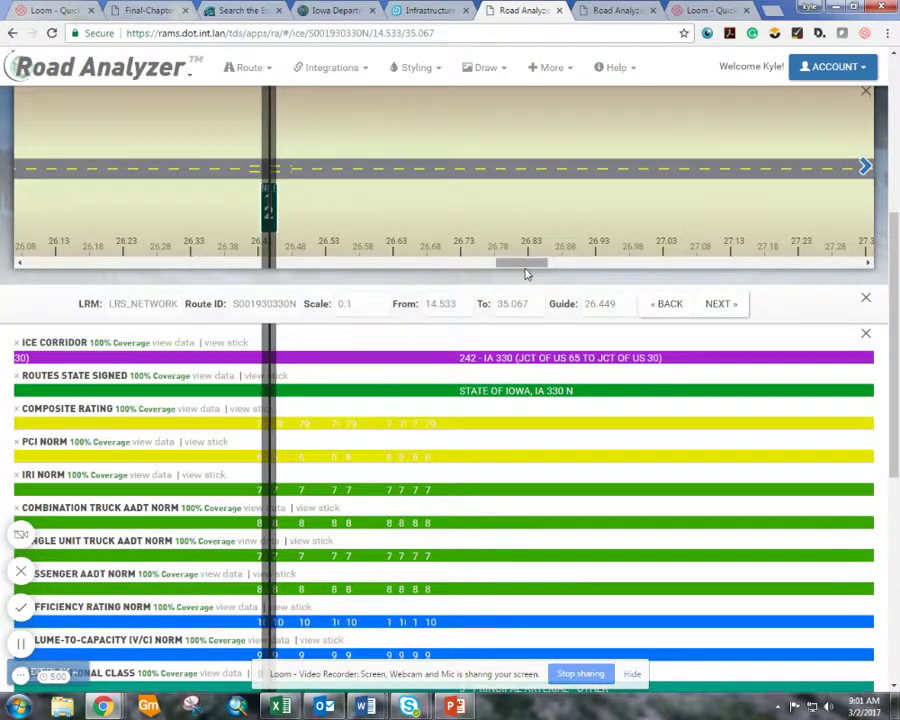
Advance to the section with the right turn lane and place the guide bar within it at 27.96
left_click_drag(522, 263, 585, 270)
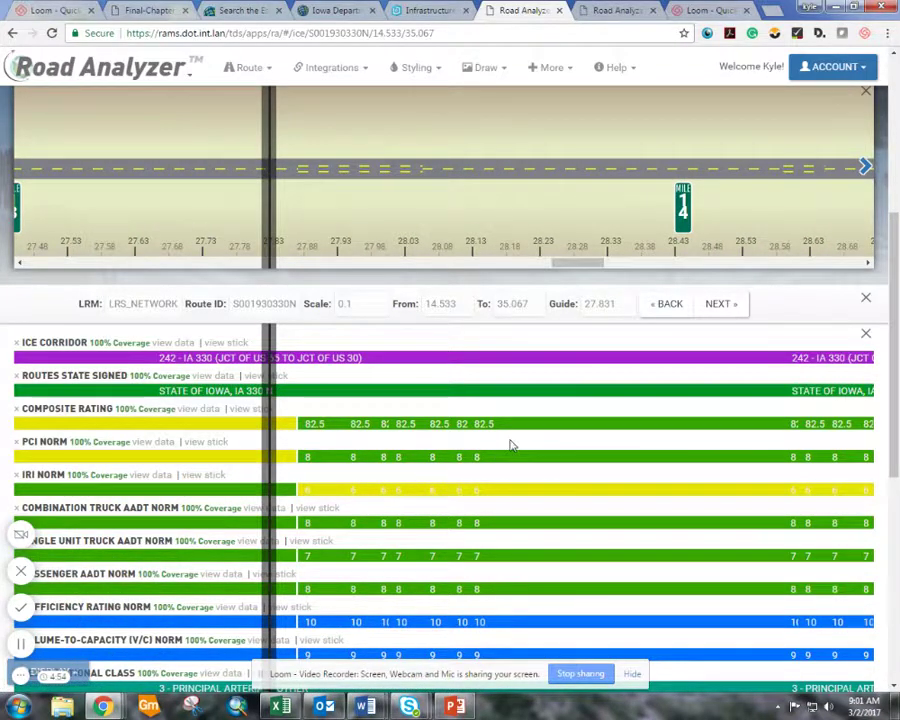
scroll(510, 447, "down", 5)
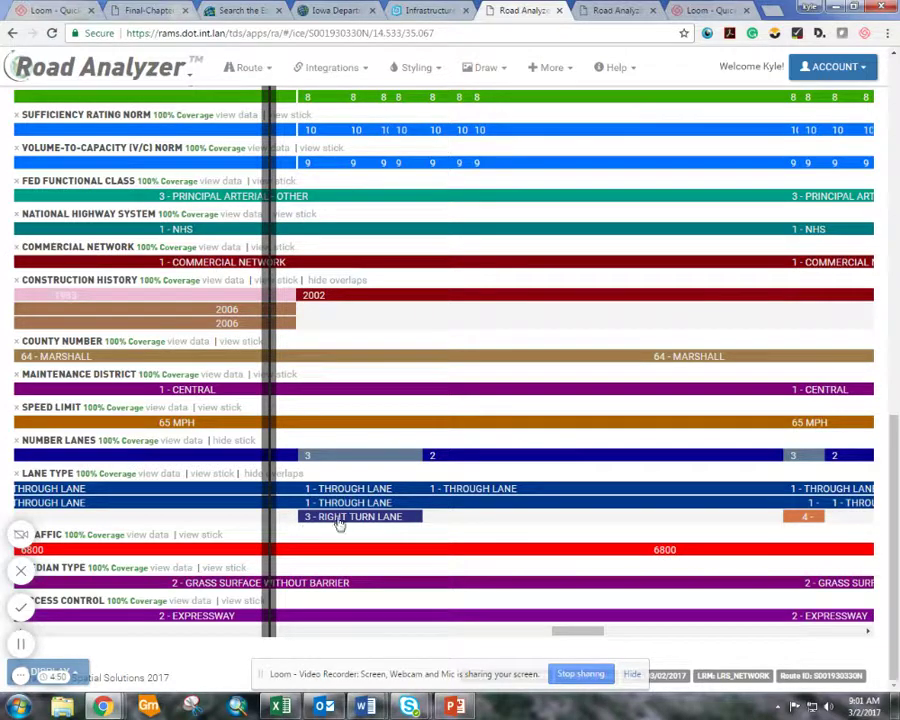
left_click_drag(269, 549, 356, 538)
Zoom the embedded map in on the yellow guide marker near Melbourne and switch its basemap to aerial imagery
scroll(396, 534, "up", 4)
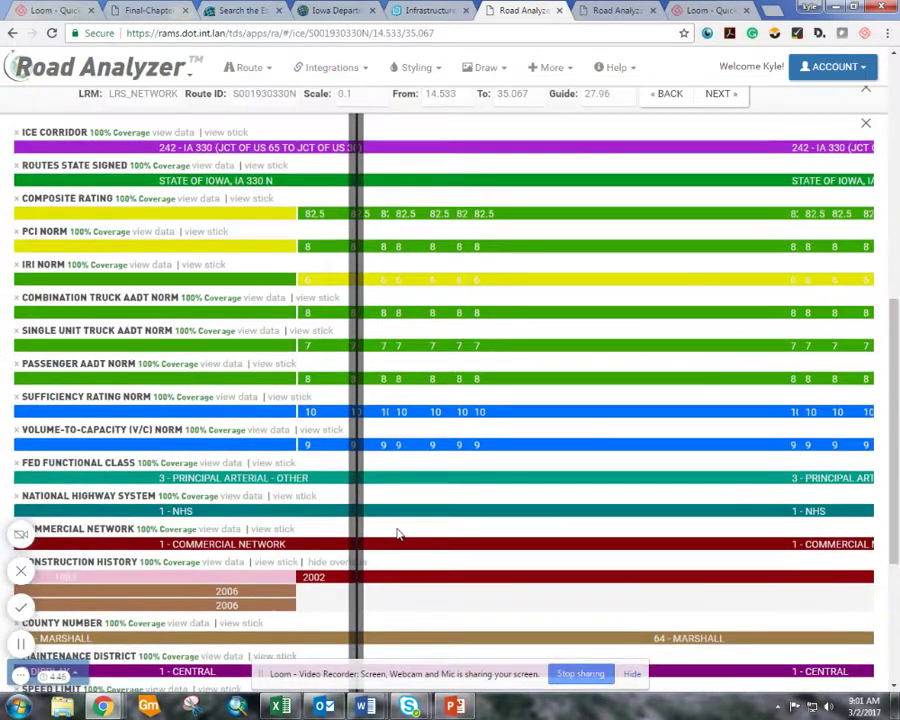
scroll(394, 532, "down", 1)
scroll(378, 480, "up", 5)
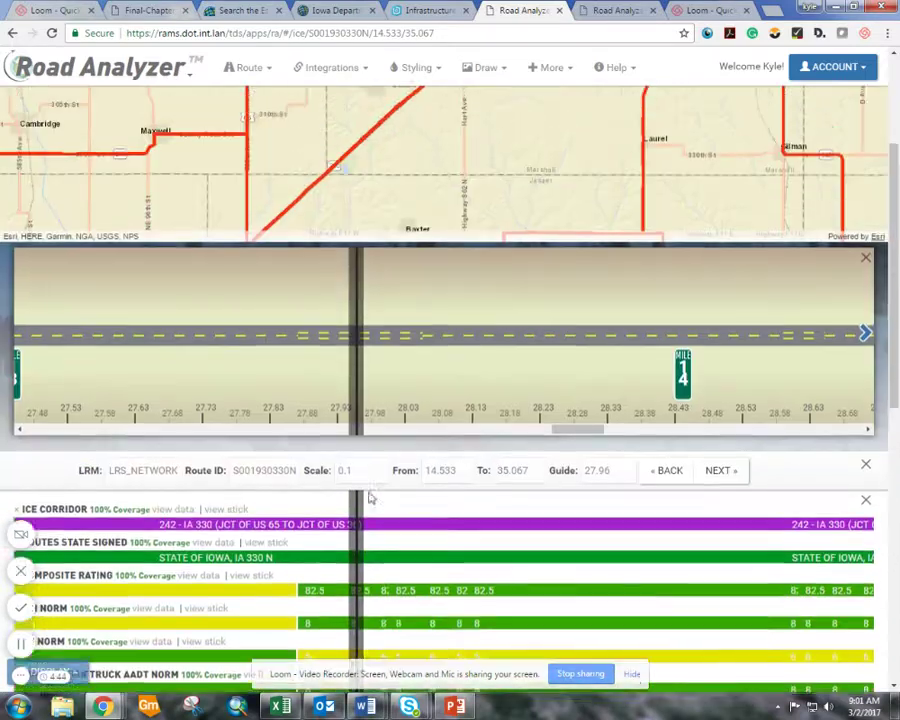
scroll(446, 273, "up", 3)
scroll(447, 285, "up", 3)
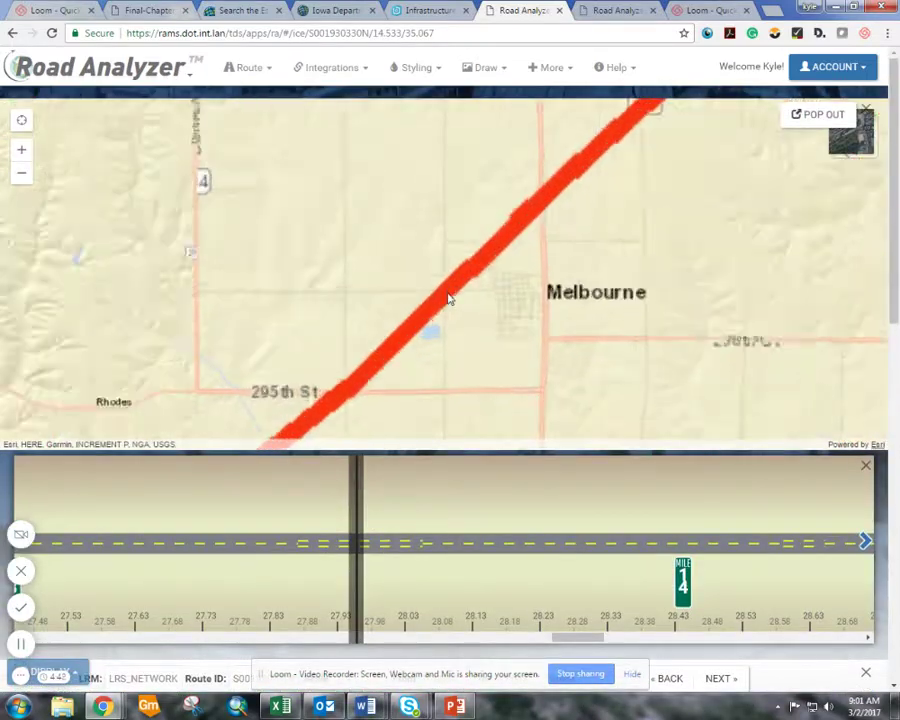
scroll(427, 305, "up", 4)
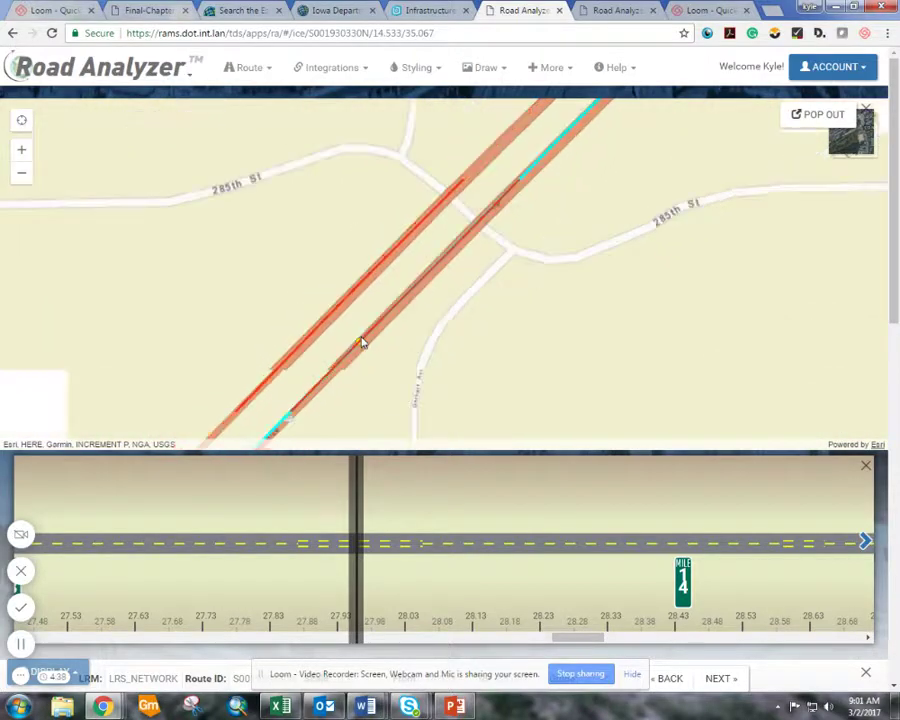
left_click(853, 145)
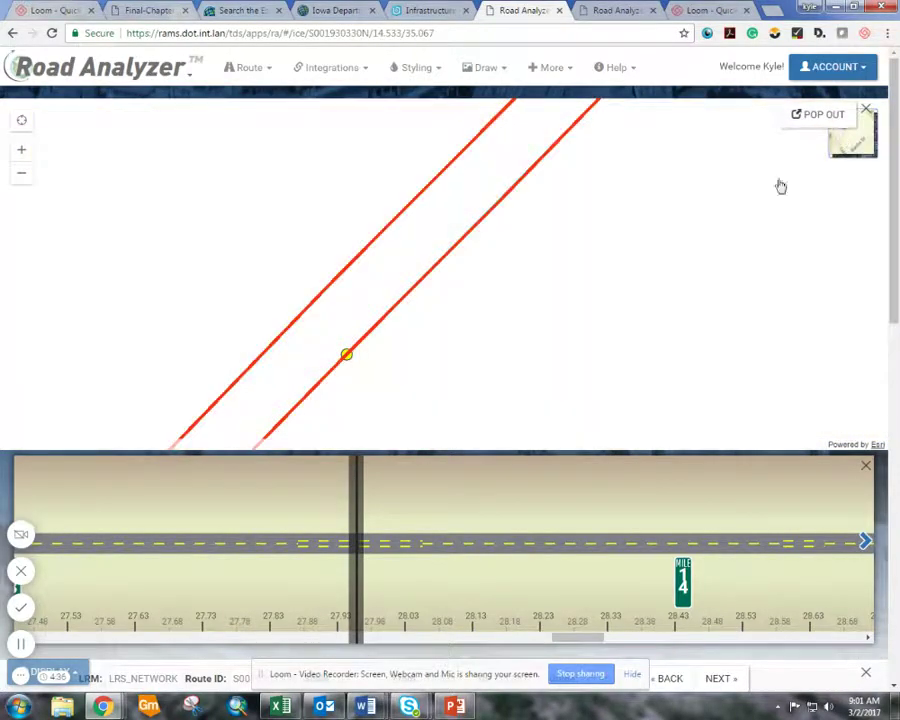
left_click_drag(418, 366, 452, 287)
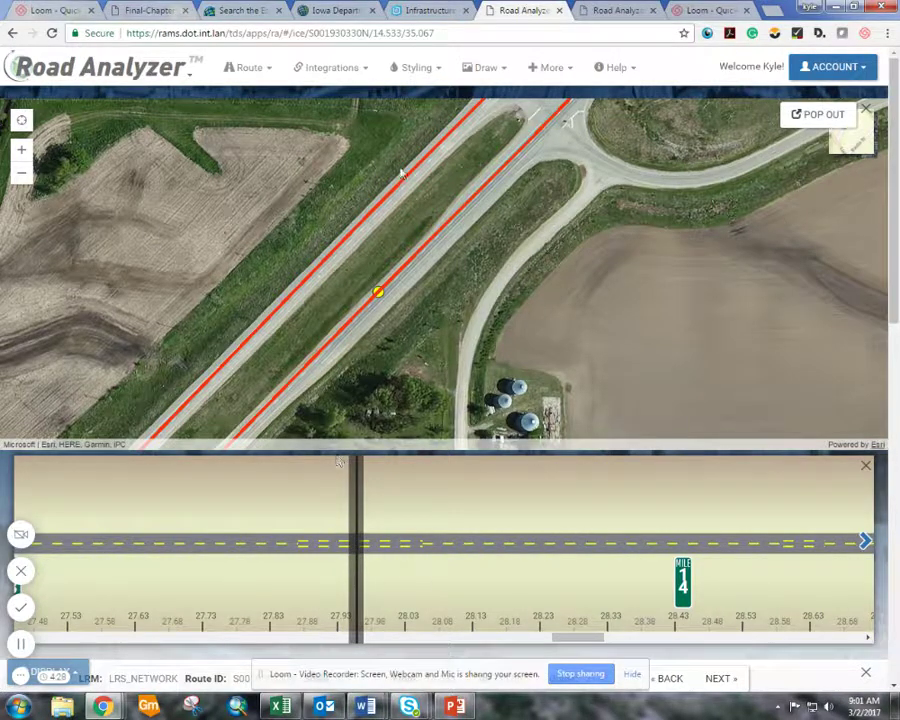
Embed Google Street View for the current guide location and bring its panorama into view
left_click(343, 68)
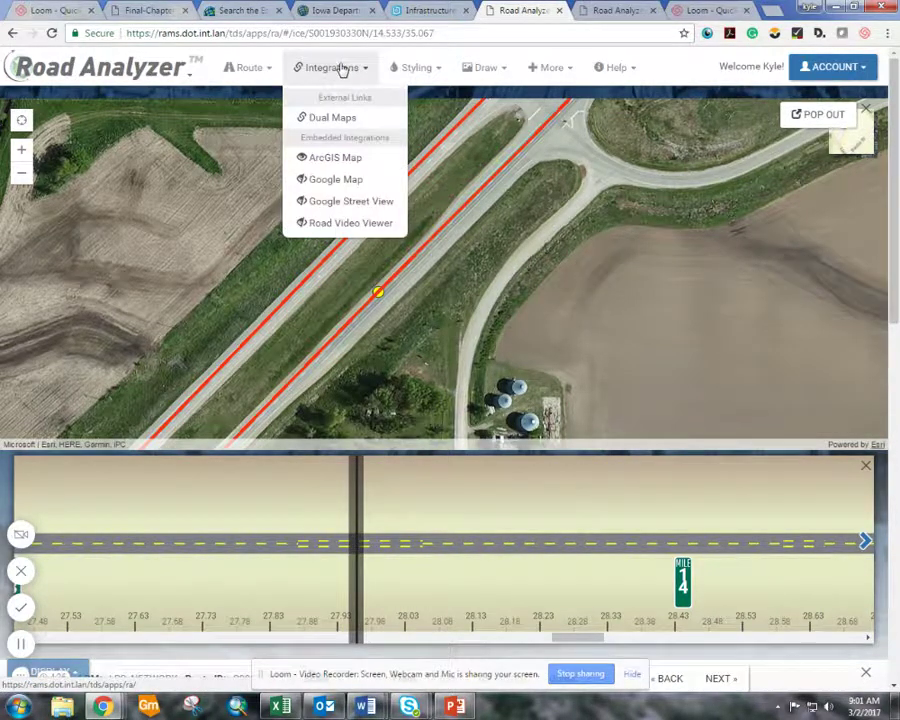
left_click(350, 201)
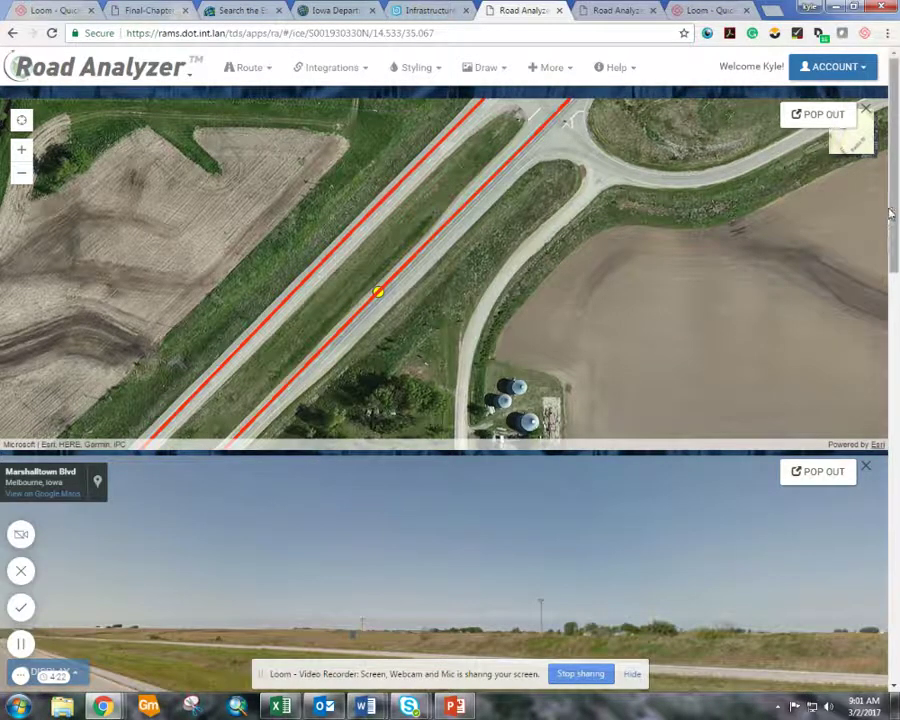
left_click(352, 69)
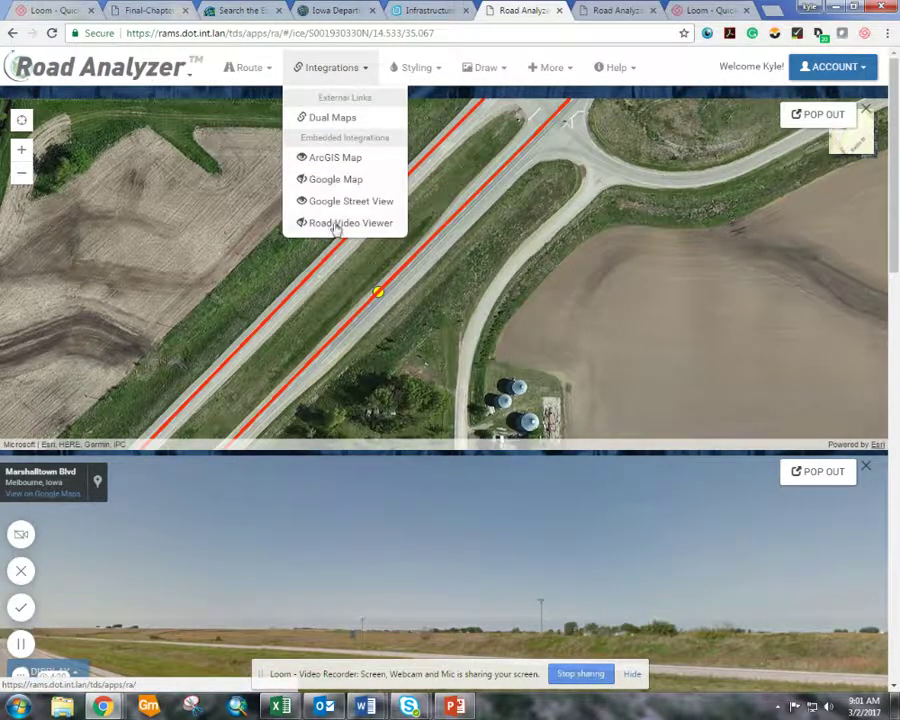
scroll(895, 323, "down", 5)
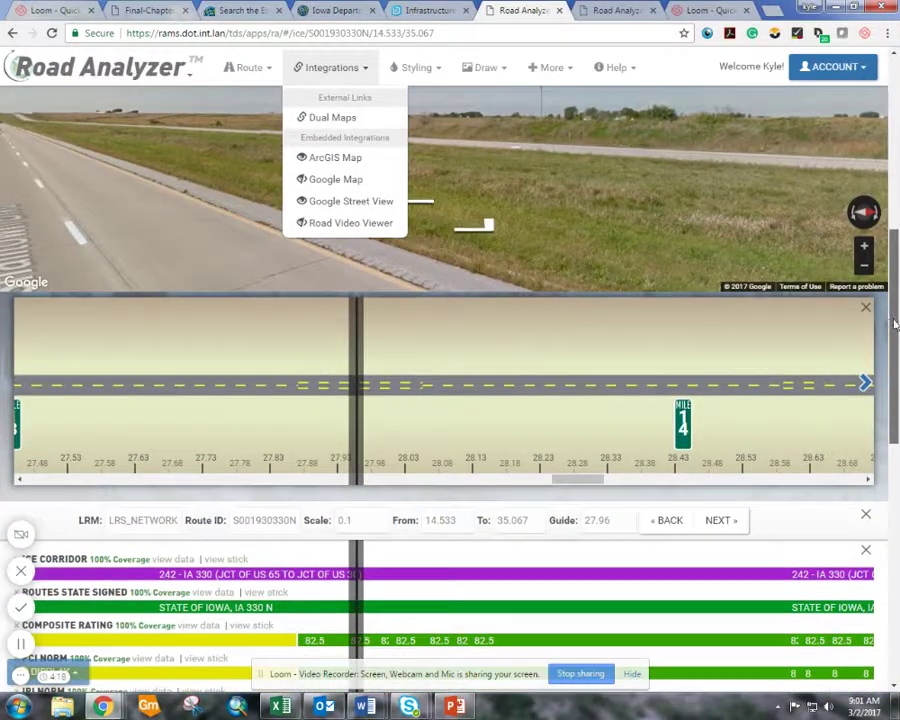
left_click_drag(895, 323, 897, 255)
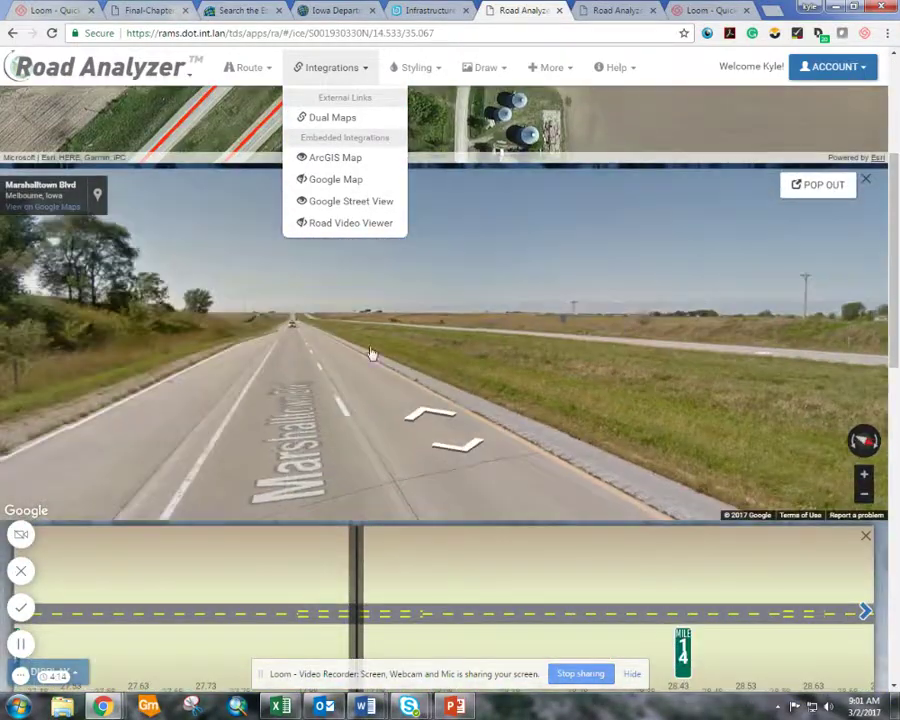
Turn the Street View panorama to look along Marshalltown Blvd toward the intersection ahead
left_click_drag(320, 361, 454, 224)
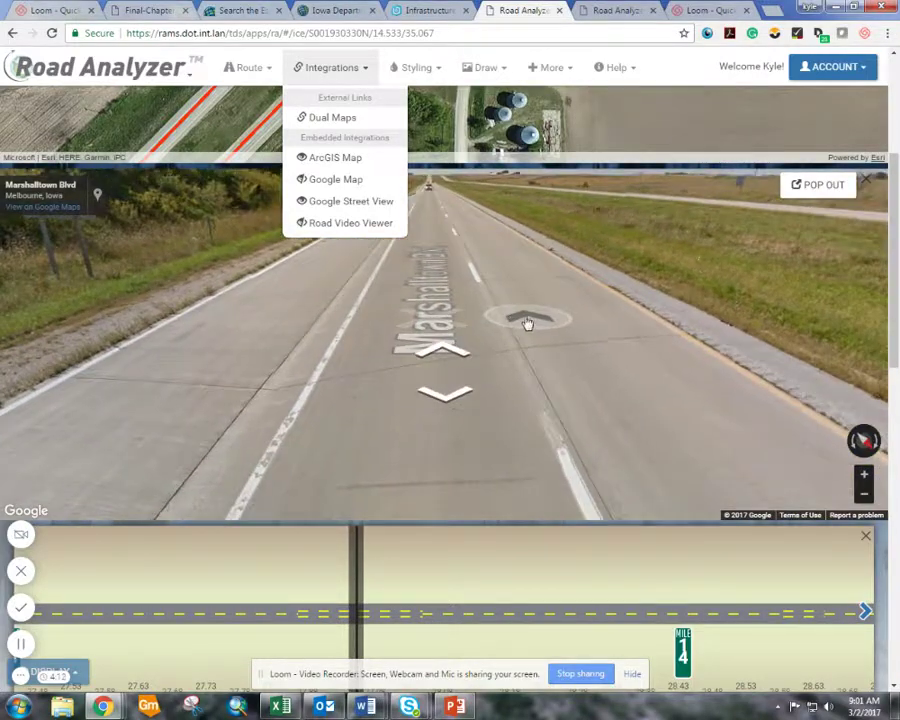
left_click_drag(528, 323, 406, 331)
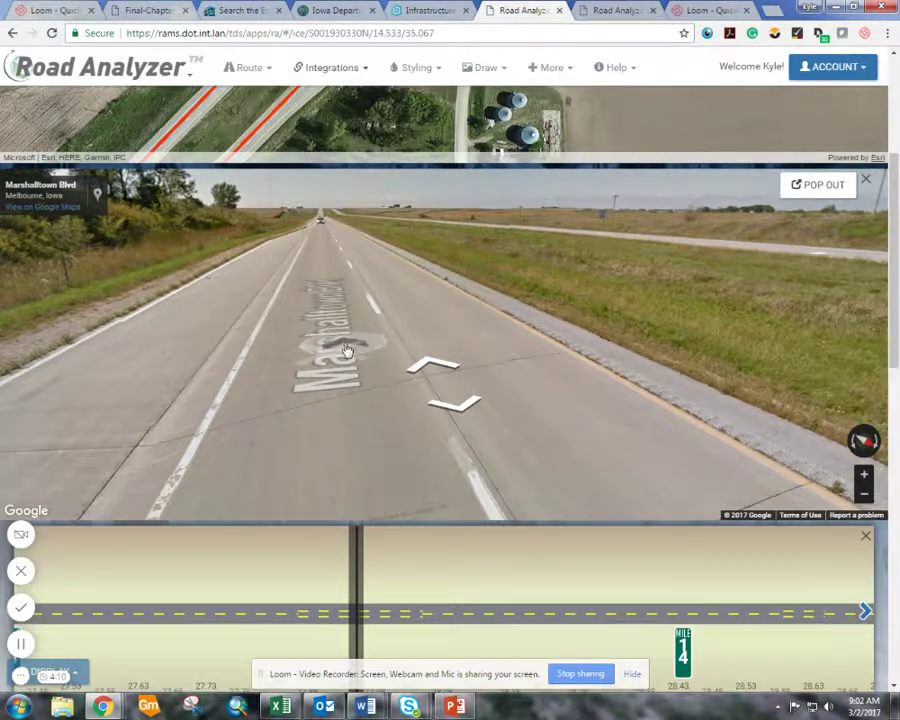
left_click(434, 430)
left_click_drag(434, 430, 406, 323)
Advance Street View along Marshalltown Blvd past the intersection to guide 28.07 and check the attribute rows there
left_click(420, 279)
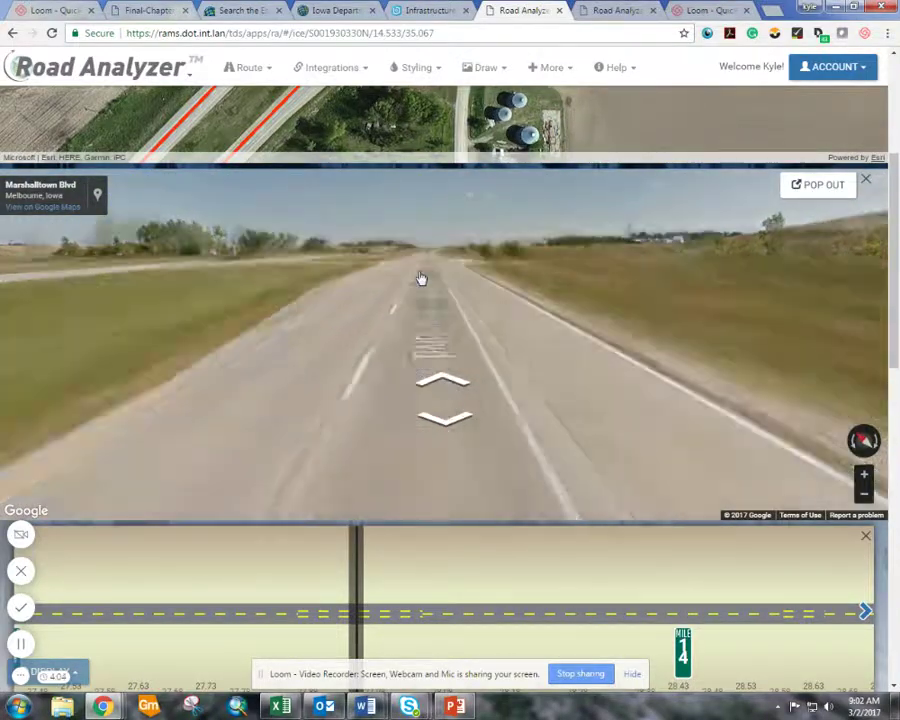
left_click(424, 288)
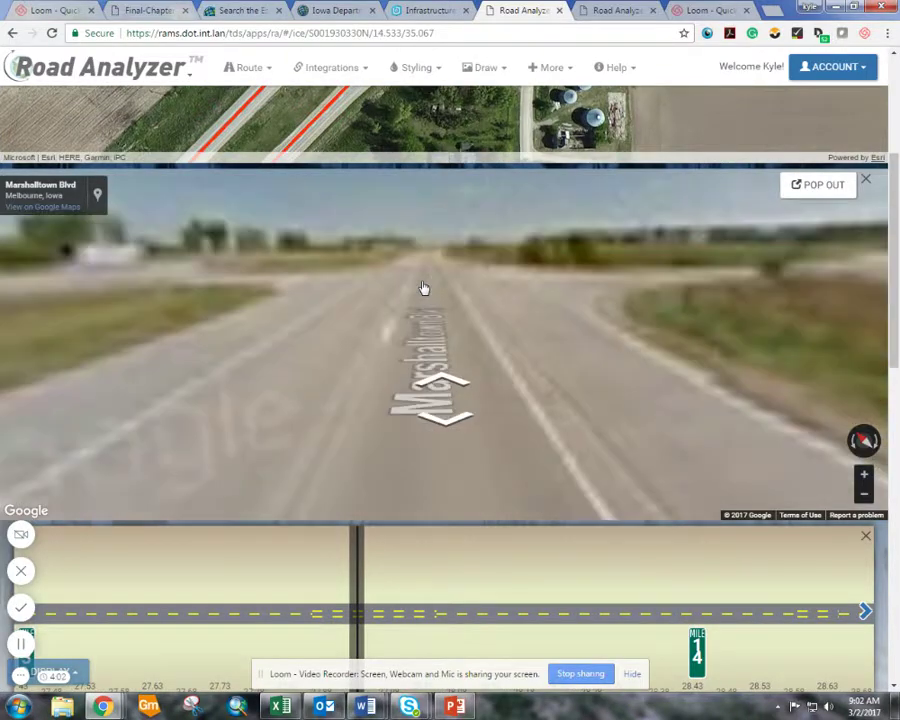
left_click(483, 365)
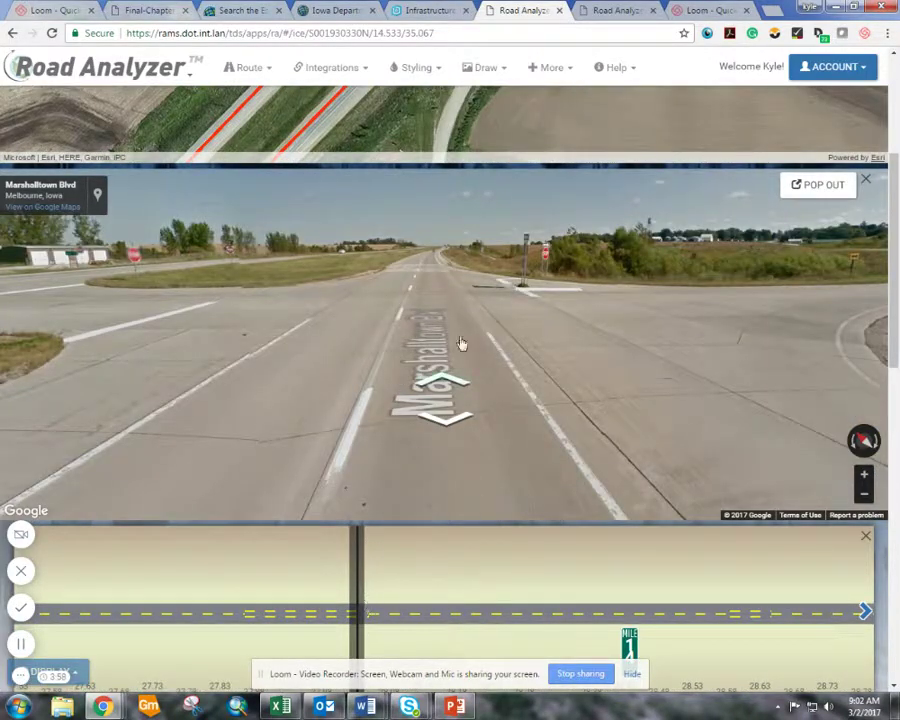
left_click(420, 278)
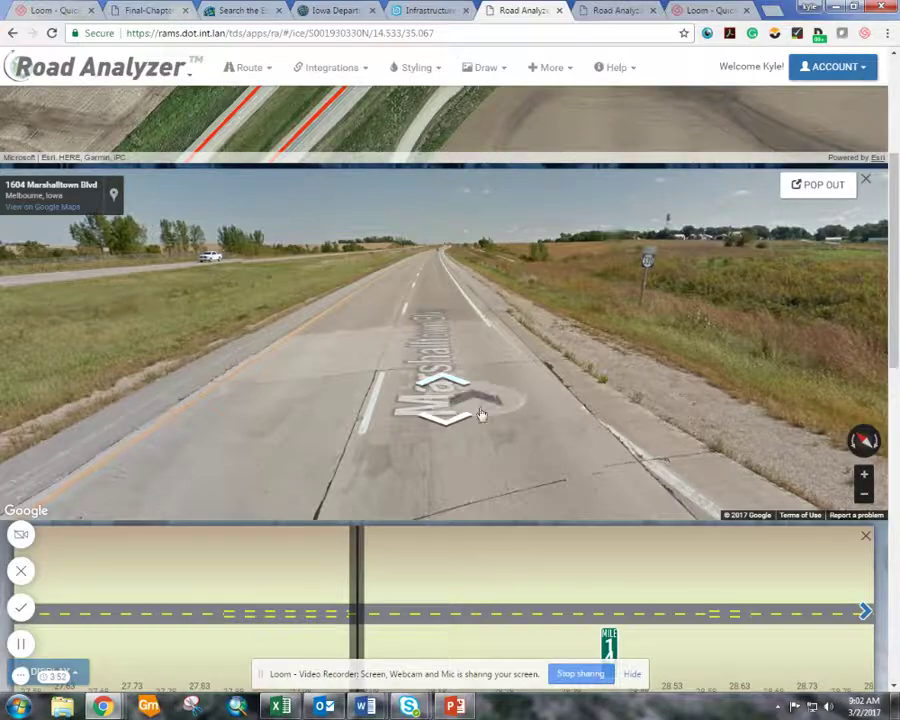
scroll(893, 195, "down", 7)
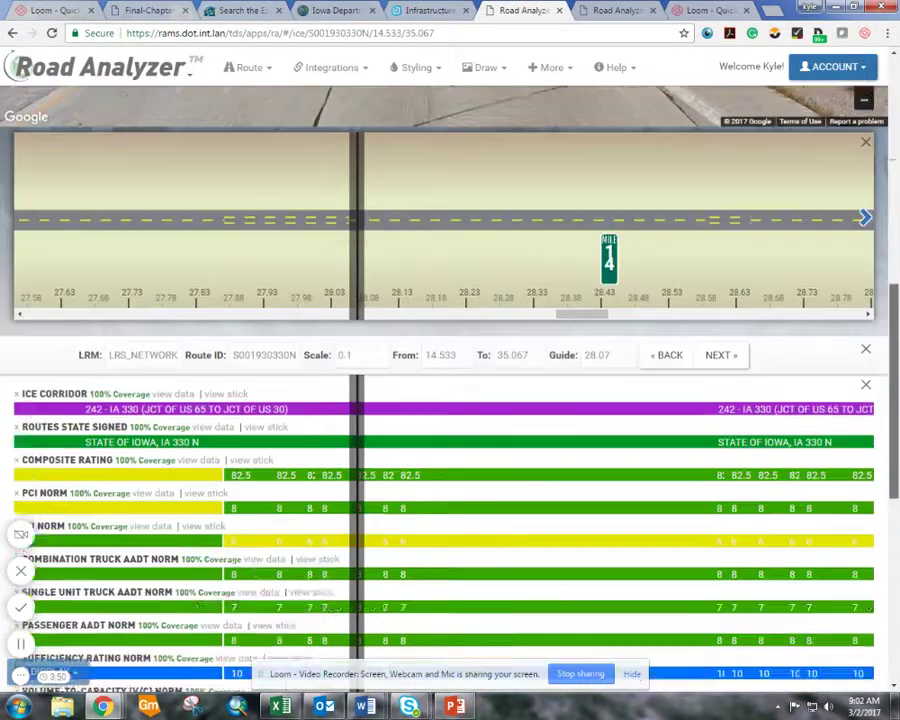
Compare the aerial map with Street View at the current guide, and open that location in the Dual Maps external link
scroll(893, 195, "up", 6)
scroll(253, 572, "up", 4)
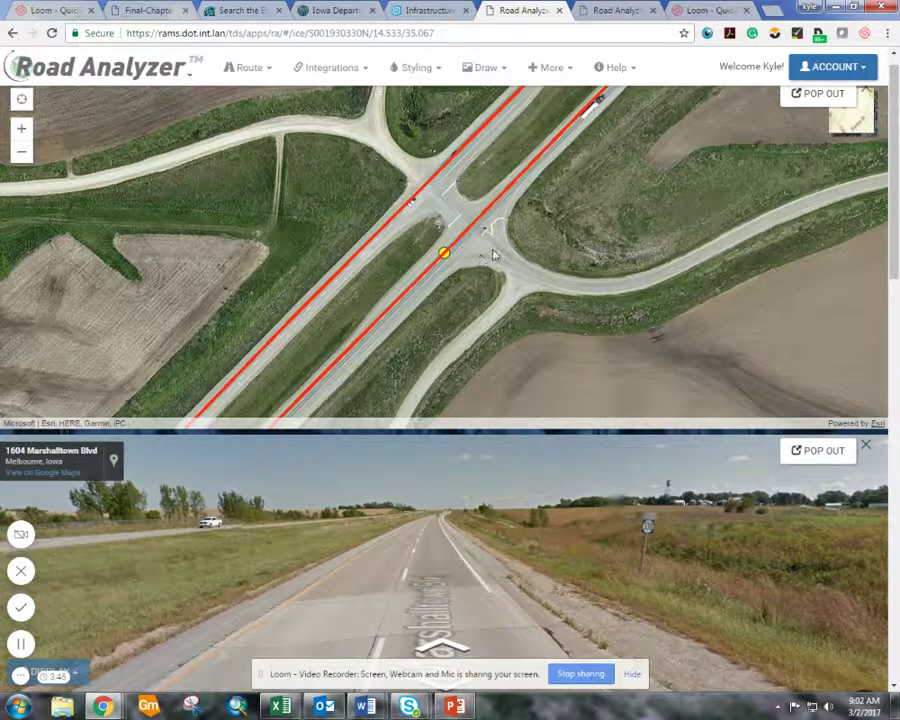
scroll(886, 140, "down", 5)
scroll(897, 165, "up", 2)
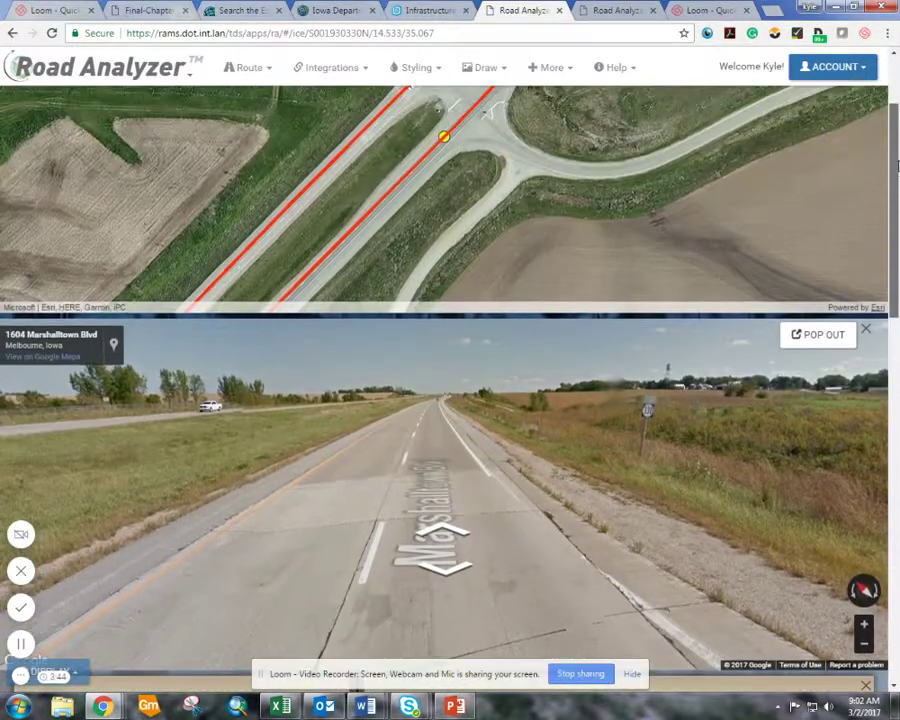
left_click(351, 78)
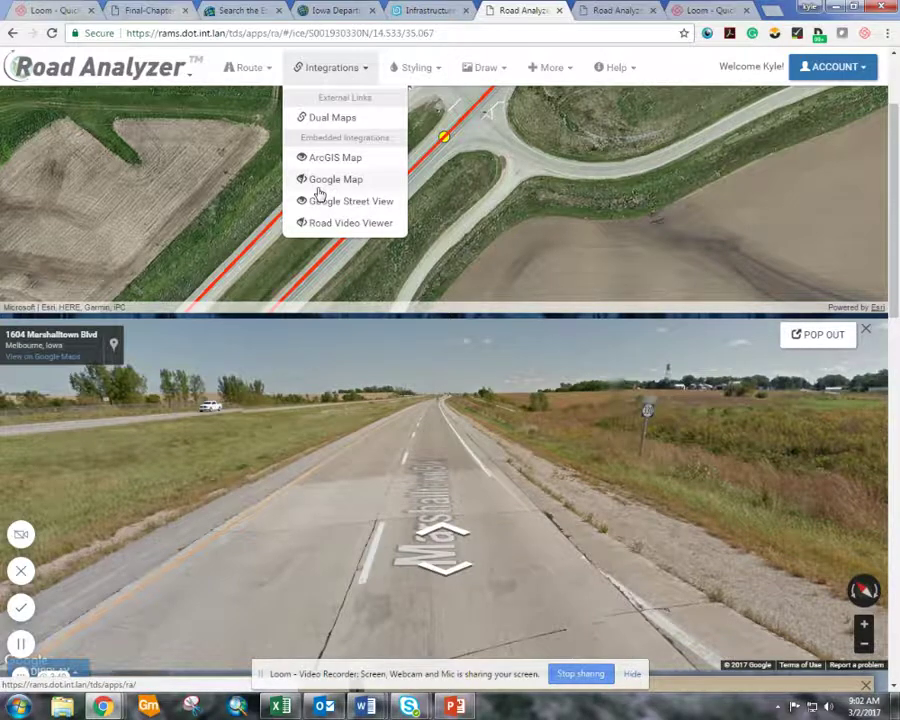
left_click(332, 120)
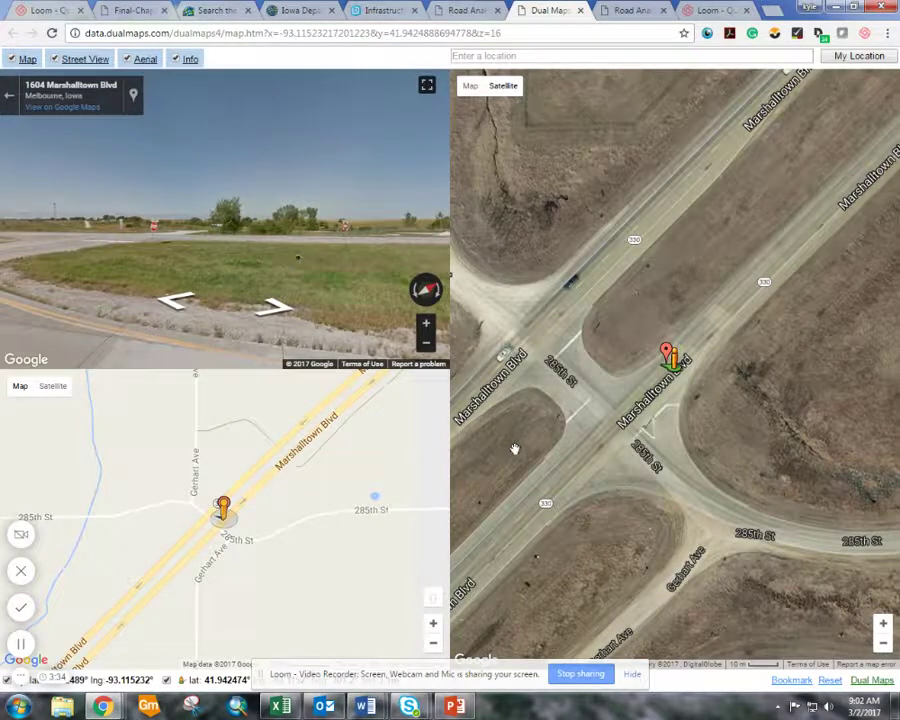
Turn the Dual Maps panorama to look along Marshalltown Blvd and zoom the satellite pane out around the 285th St intersection
left_click(307, 218)
left_click(312, 195)
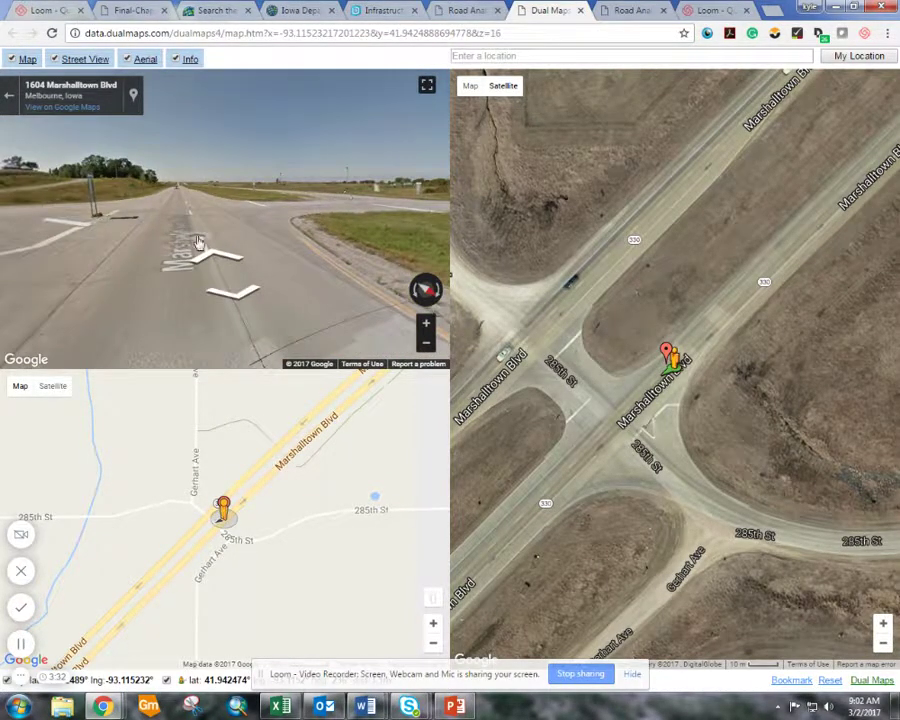
left_click(315, 183)
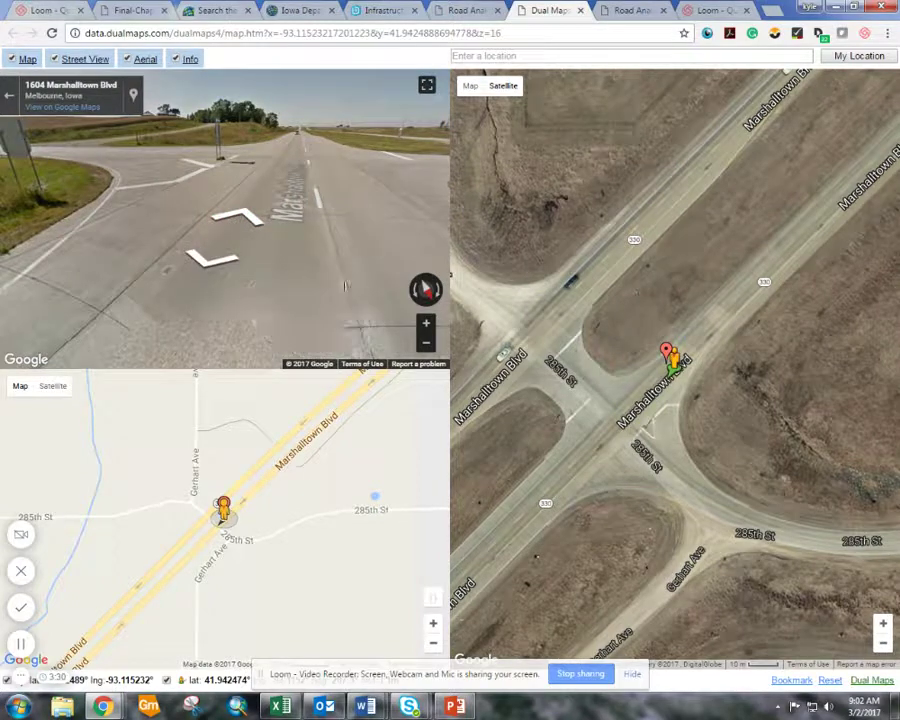
left_click(317, 218)
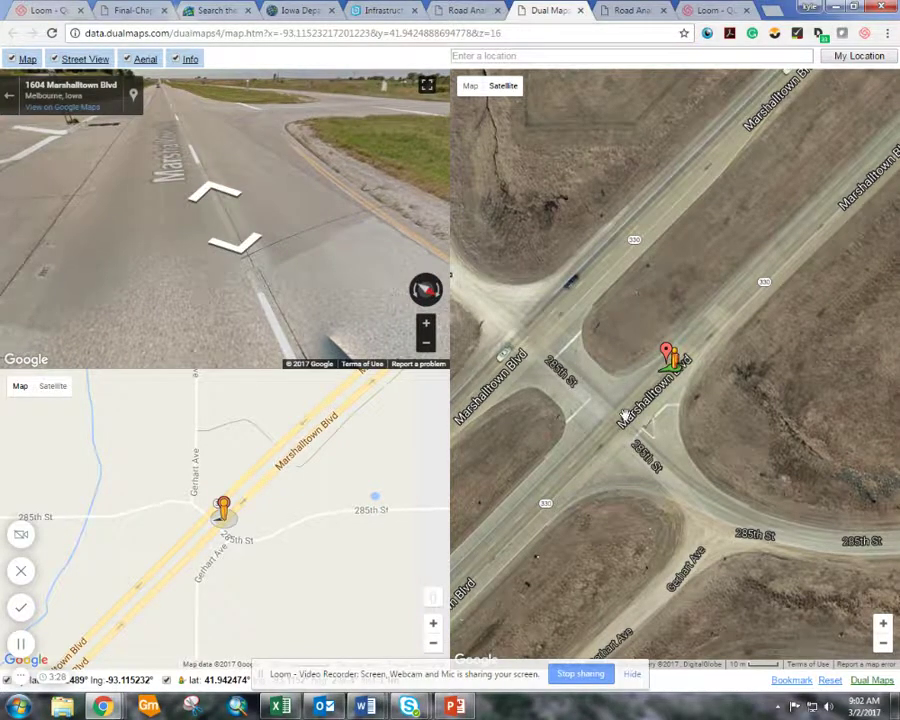
left_click_drag(618, 490, 662, 390)
scroll(662, 390, "down", 1)
scroll(662, 390, "down", 1)
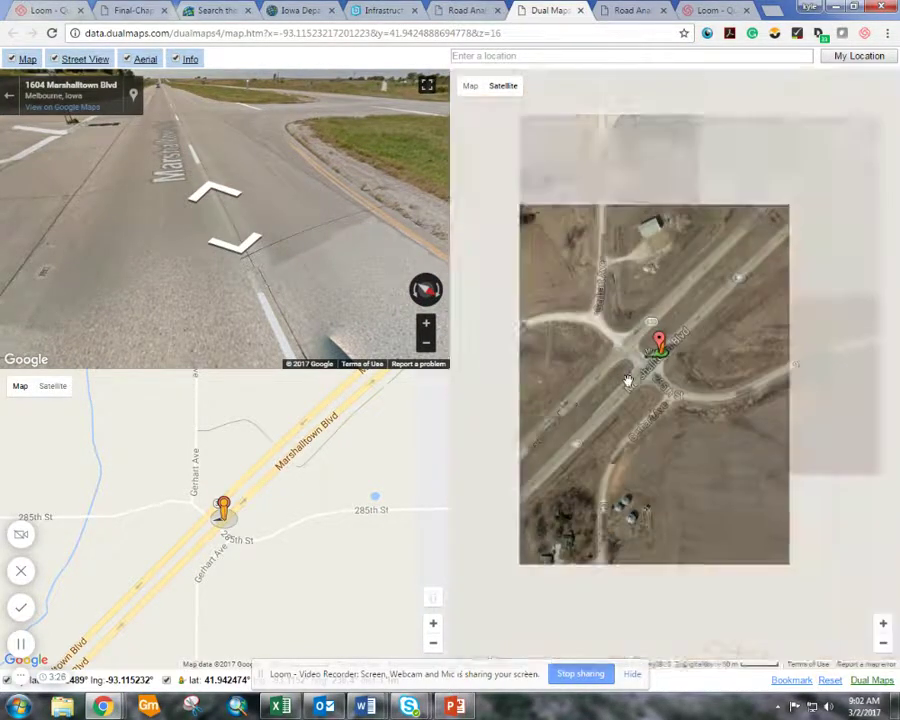
Level the Dual Maps panorama and advance it along Marshalltown Blvd through the 285th St intersection
left_click(275, 198)
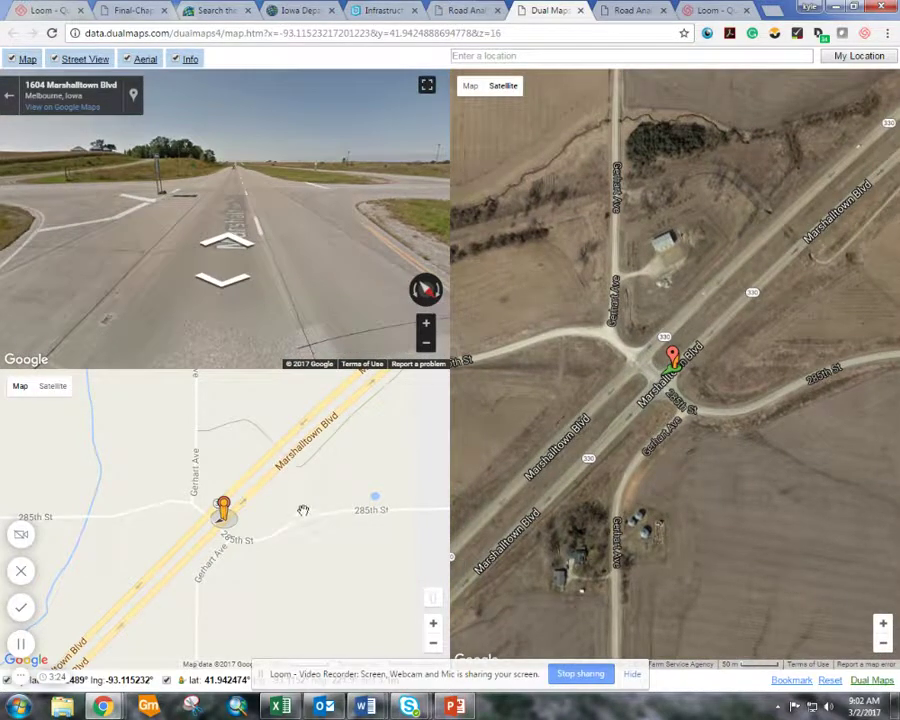
mouse_move(303, 510)
left_mouse_down()
mouse_move(182, 544)
mouse_move(266, 486)
mouse_move(251, 508)
mouse_move(295, 497)
left_mouse_up()
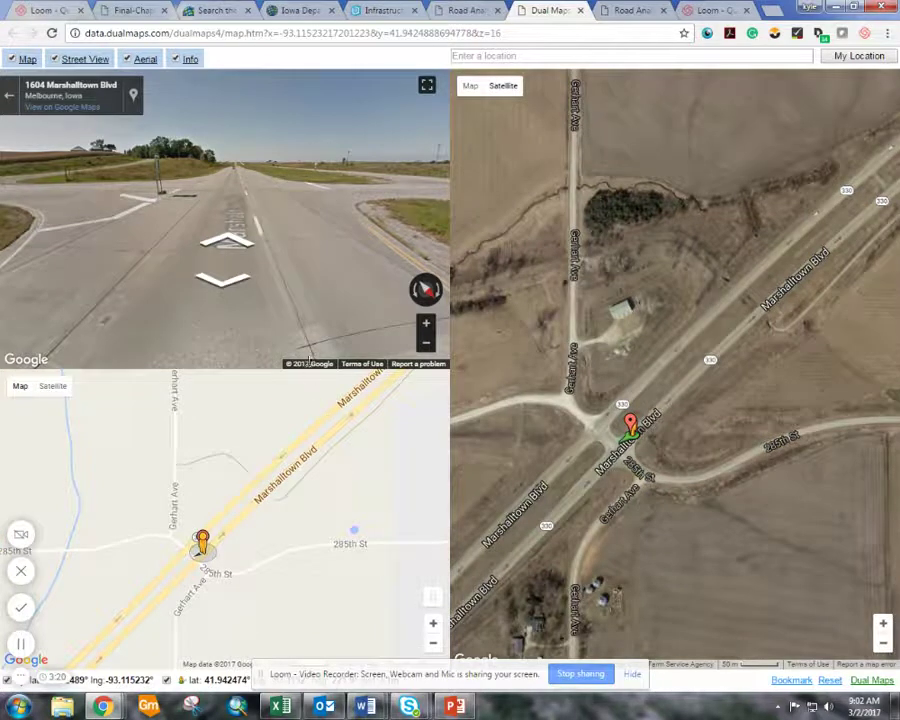
left_click(240, 187)
left_click(240, 188)
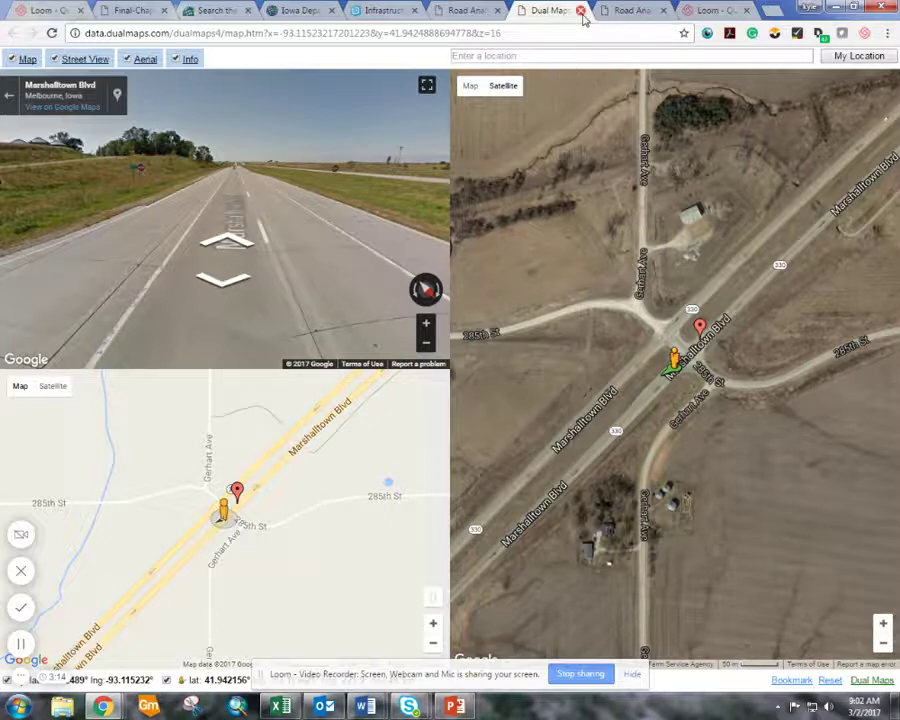
Close Dual Maps and remove the embedded Google Street View from the Road Analyzer page
left_click(580, 11)
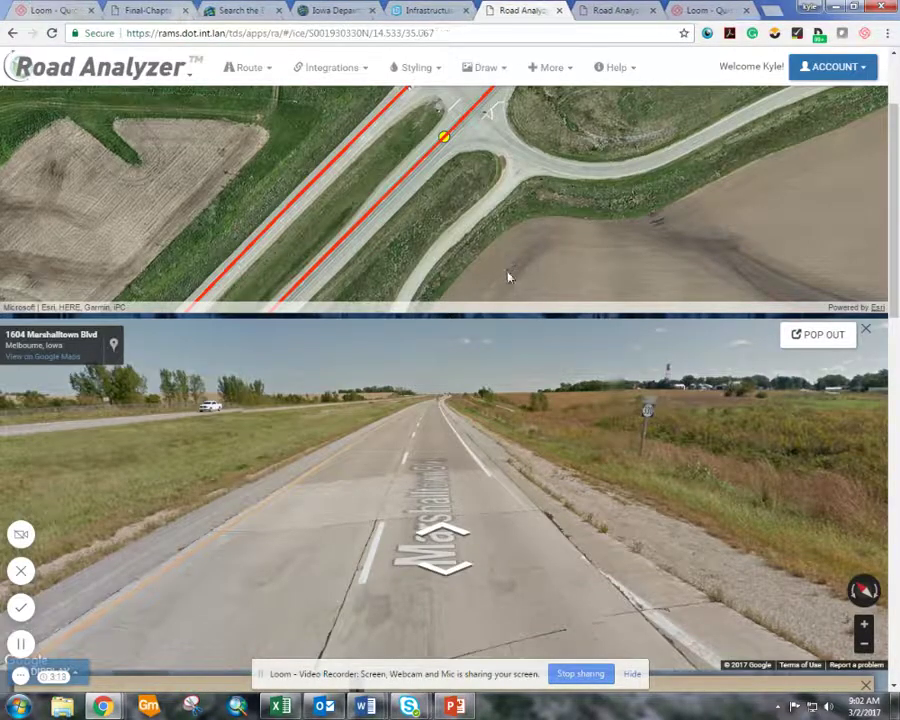
left_click(867, 334)
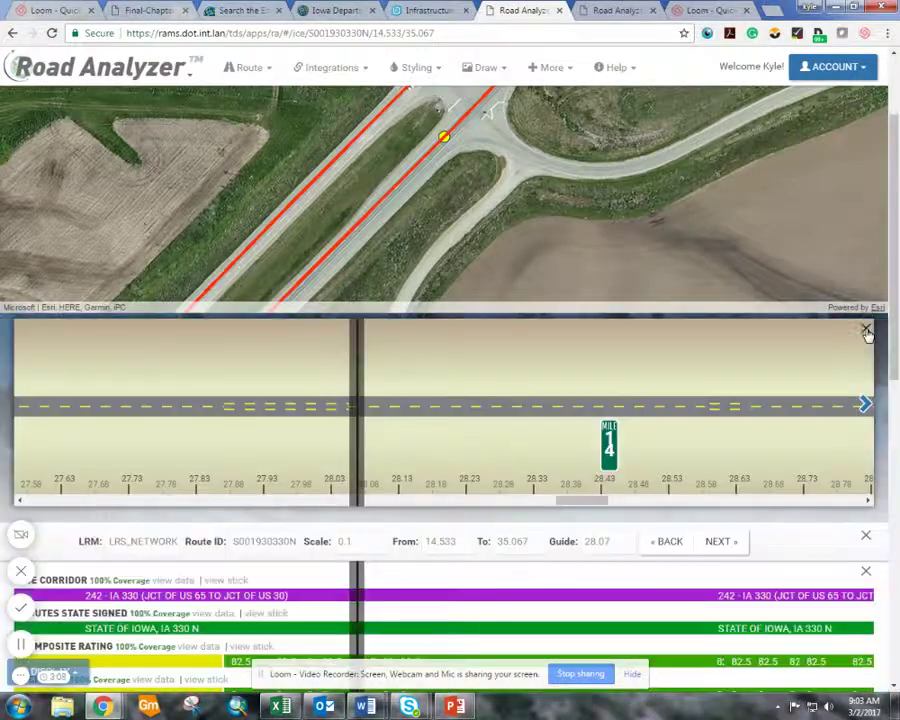
scroll(626, 440, "down", 5)
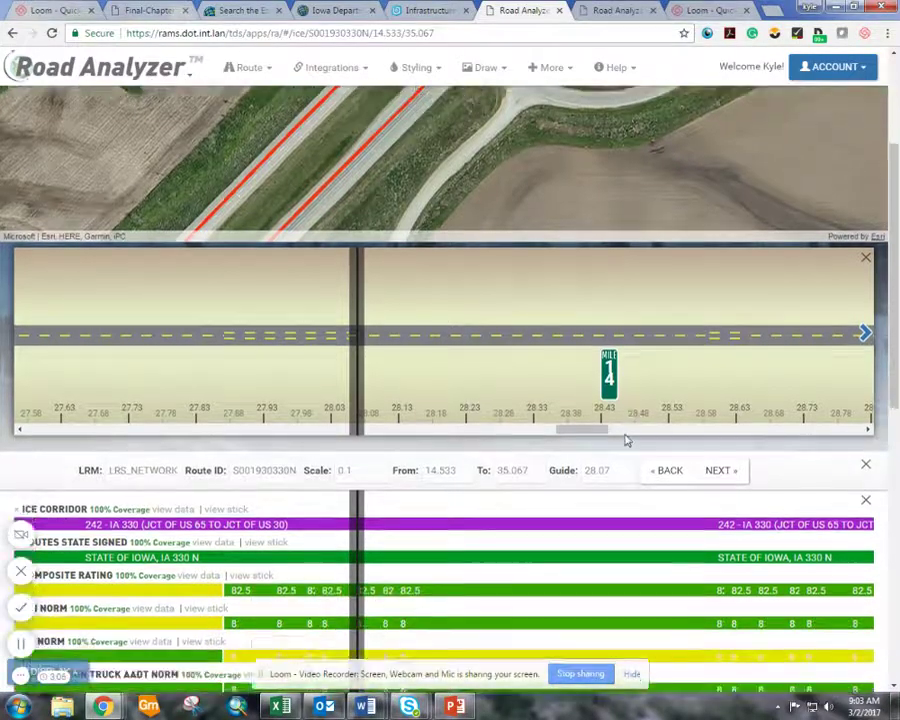
scroll(626, 443, "up", 5)
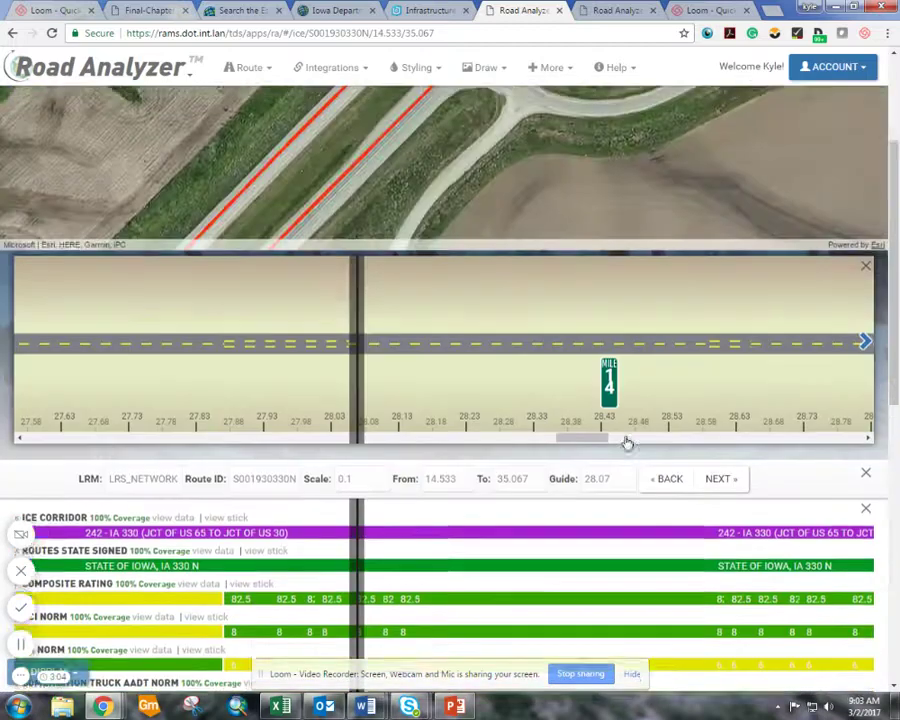
Zoom the embedded ArcGIS map out to include Melbourne and switch its basemap from aerial imagery back to the street map
left_click_drag(550, 285, 508, 354)
scroll(508, 354, "down", 2)
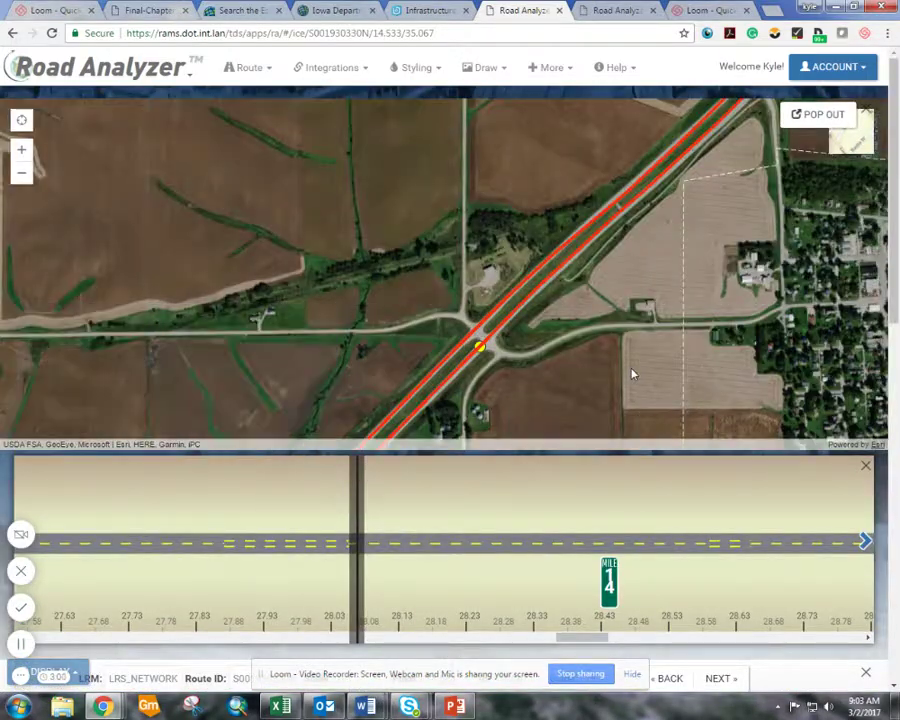
left_click_drag(638, 368, 434, 425)
scroll(467, 324, "down", 1)
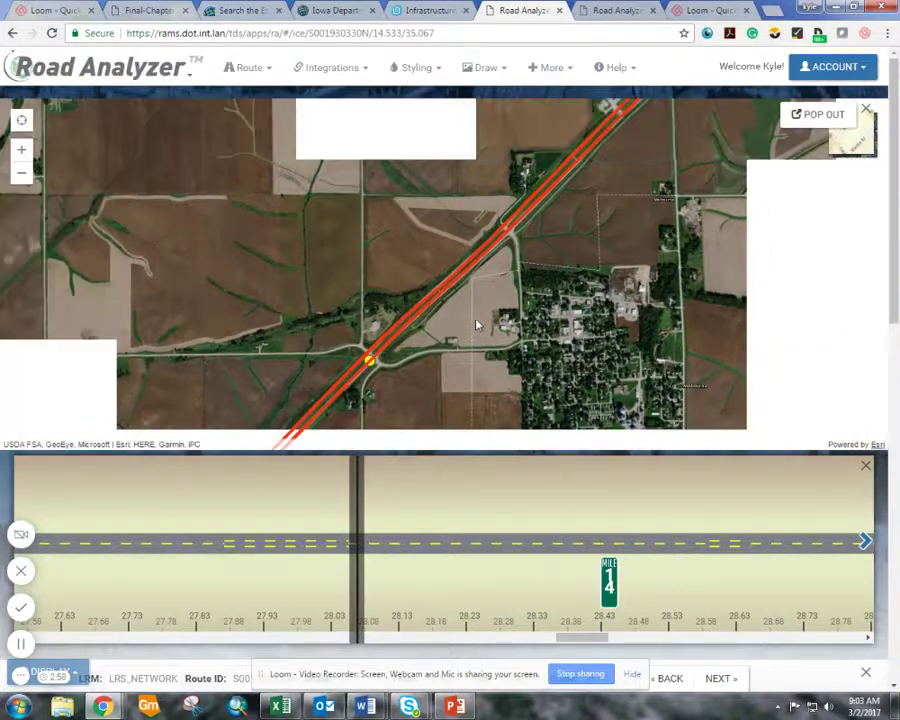
left_click(253, 72)
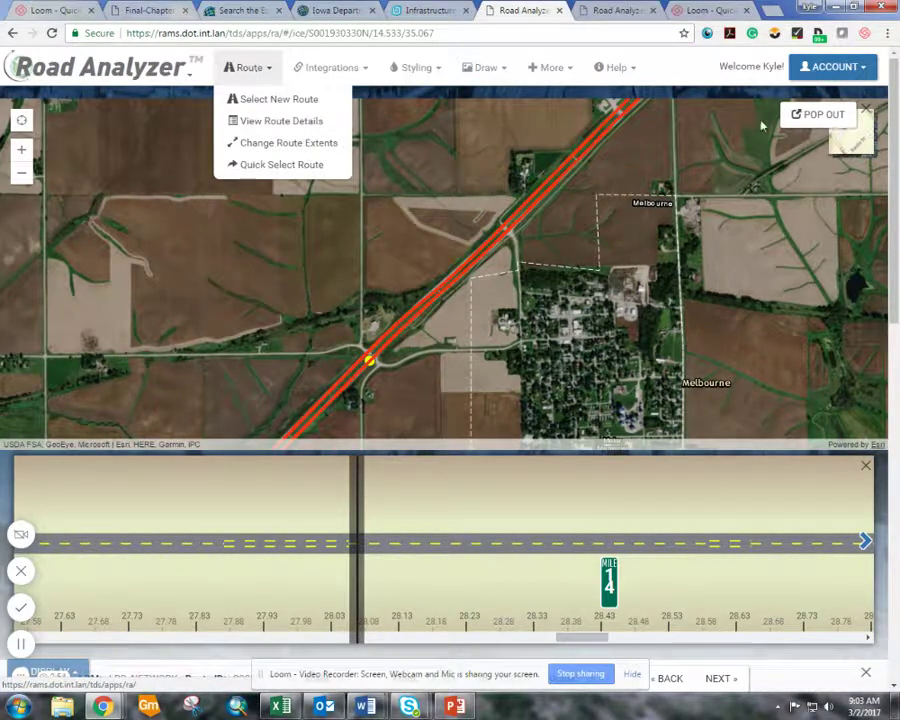
left_click(855, 140)
left_click_drag(467, 316, 488, 279)
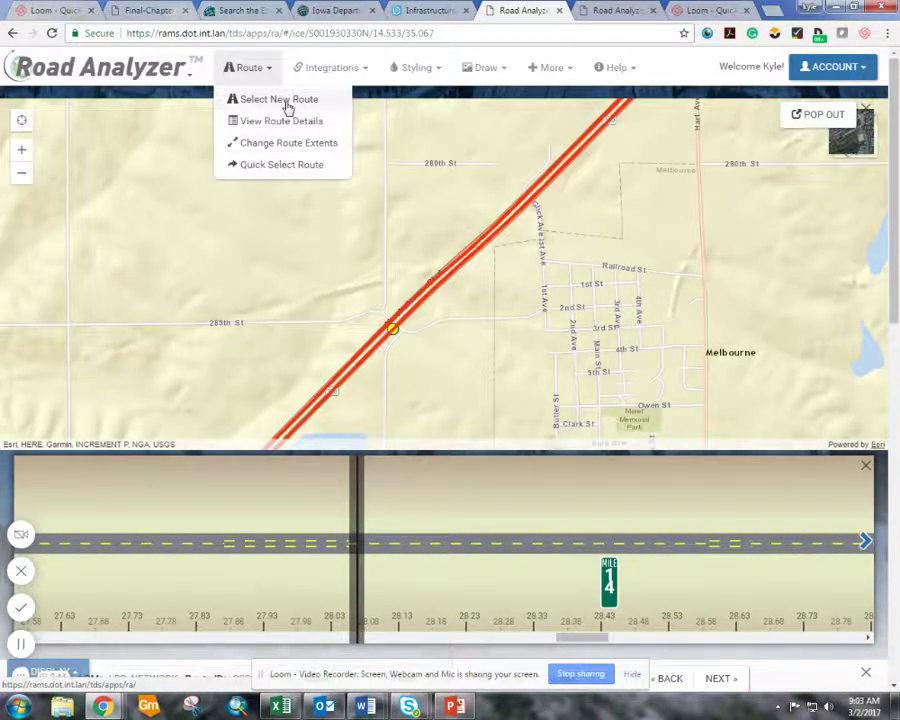
Leave the IA 330 analysis and start selecting a new route
left_click(288, 106)
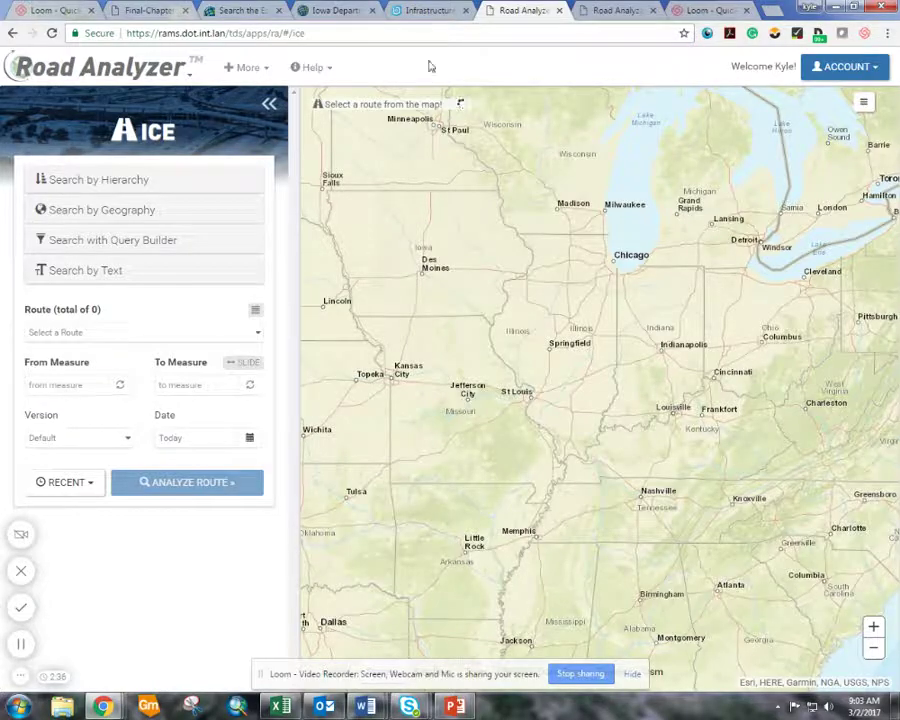
Switch to the Infrastructure Condition Evaluation web map and examine the rated roads near Casey and Menlo at the Guthrie-Adair county line
left_click(431, 14)
left_click(613, 273)
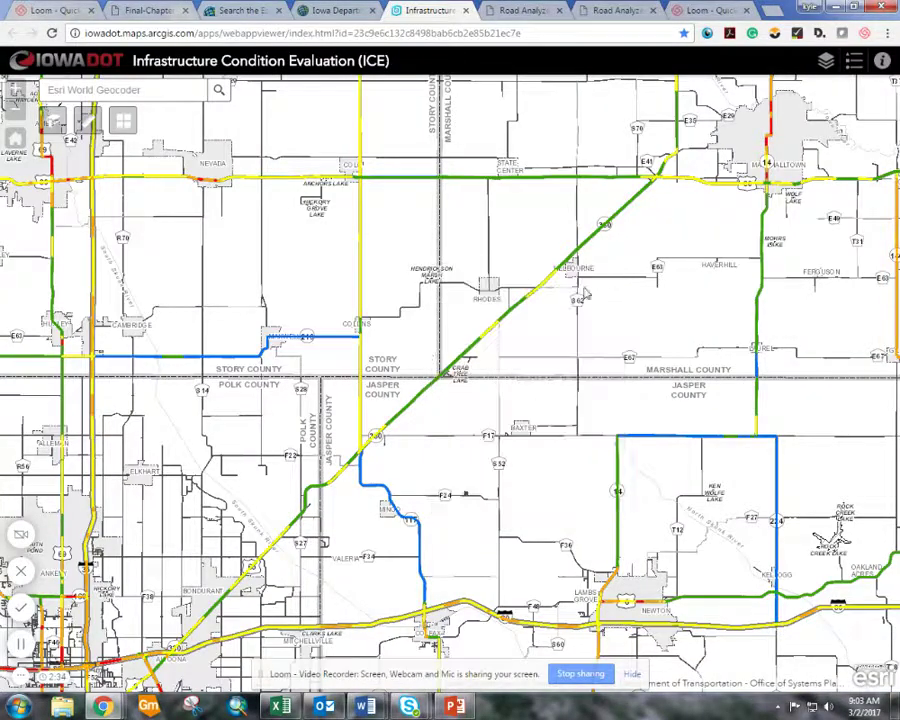
scroll(432, 284, "down", 3)
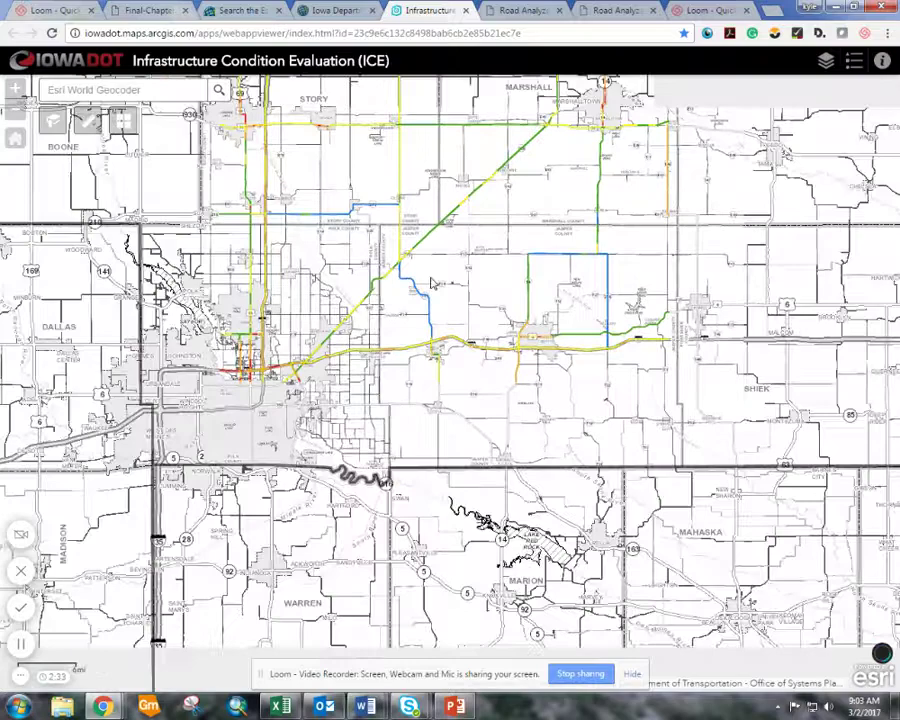
left_click_drag(432, 284, 888, 300)
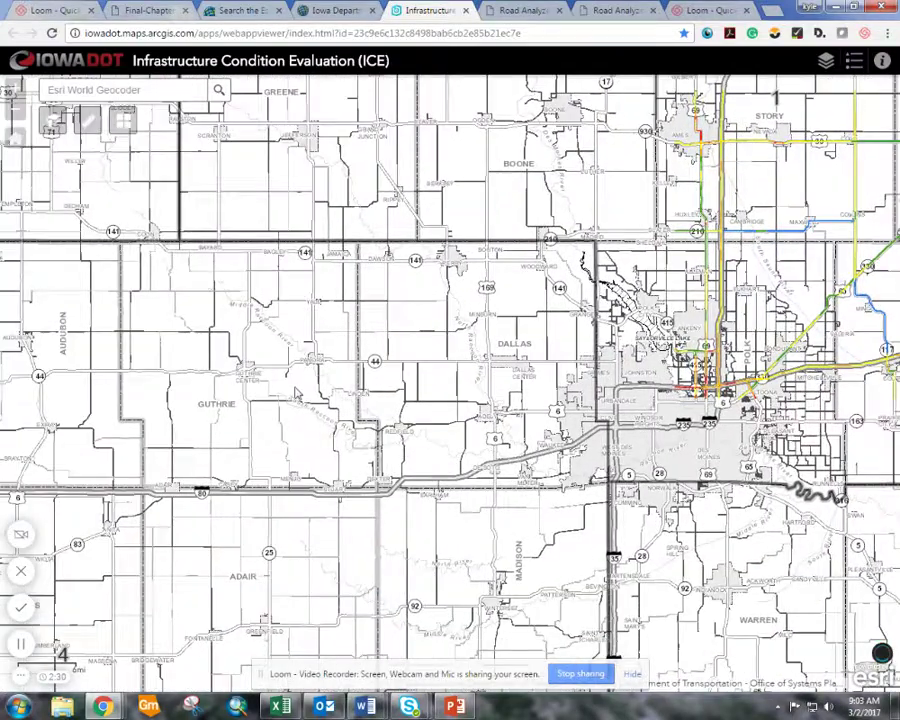
left_click_drag(265, 461, 432, 367)
scroll(446, 408, "up", 4)
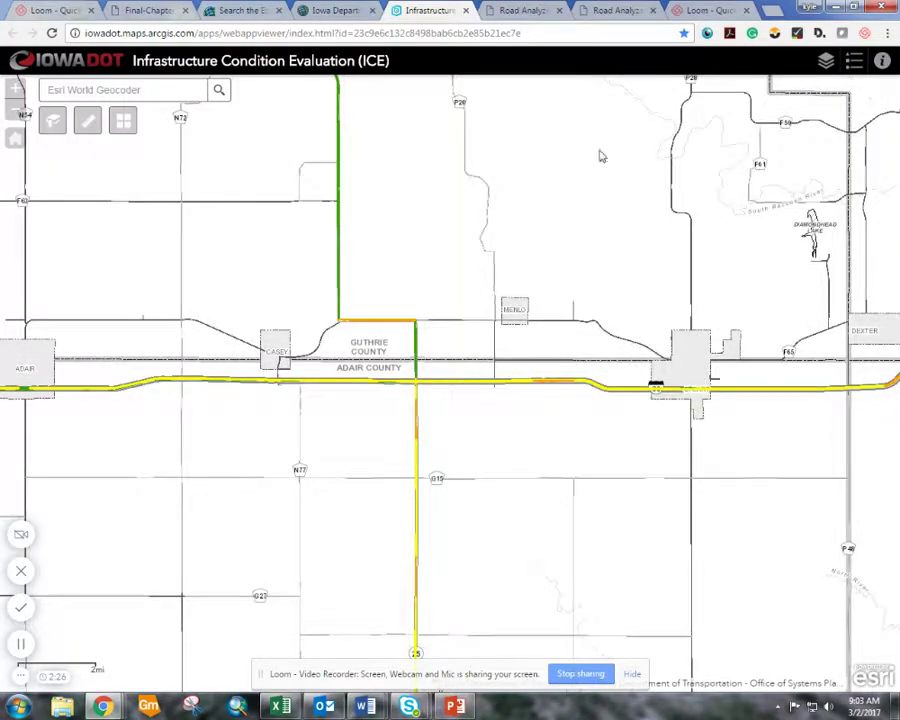
Return to Road Analyzer and select route S001930092E on the map near Patterson, southwest of Des Moines
left_click(530, 10)
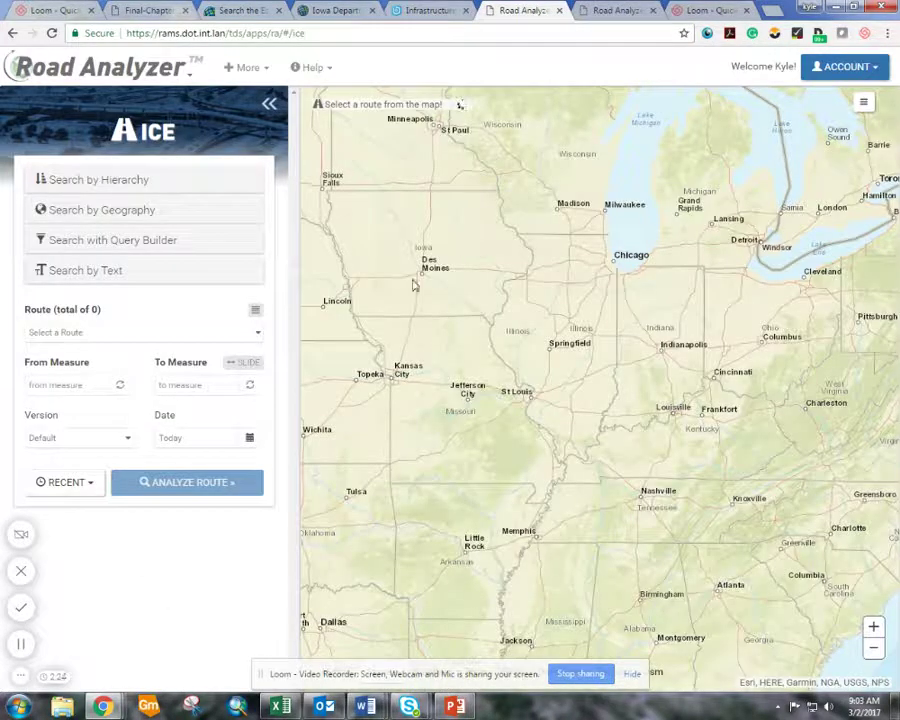
scroll(412, 284, "up", 3)
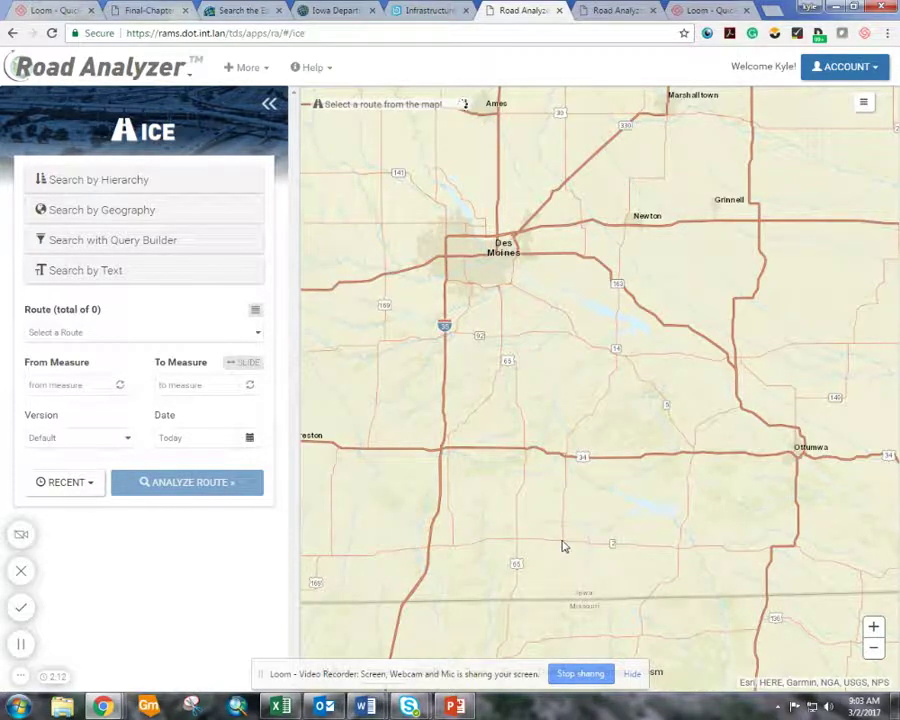
left_click_drag(430, 433, 488, 456)
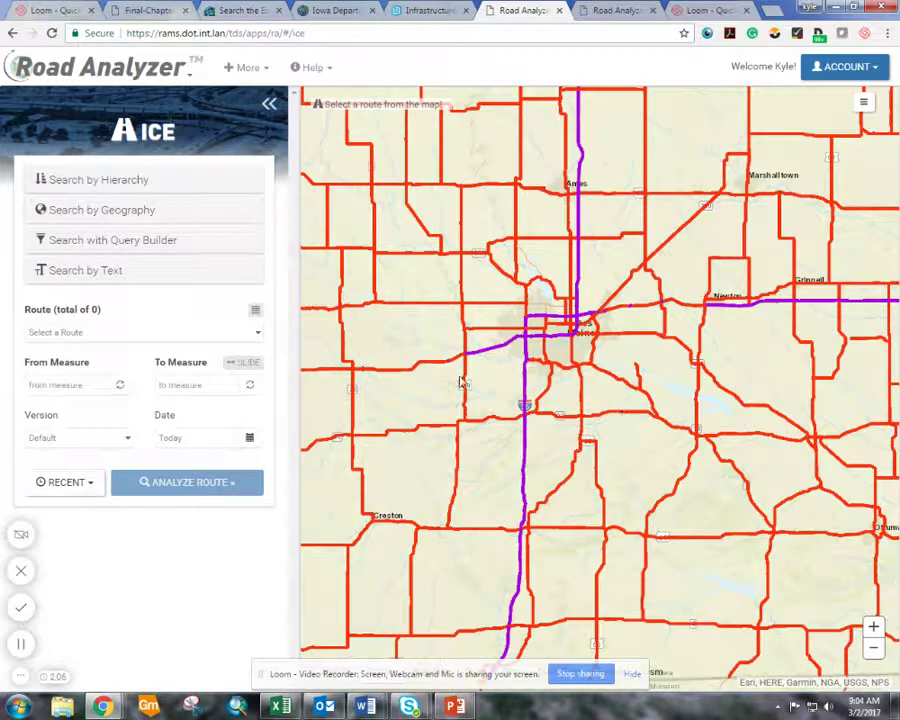
scroll(421, 374, "up", 2)
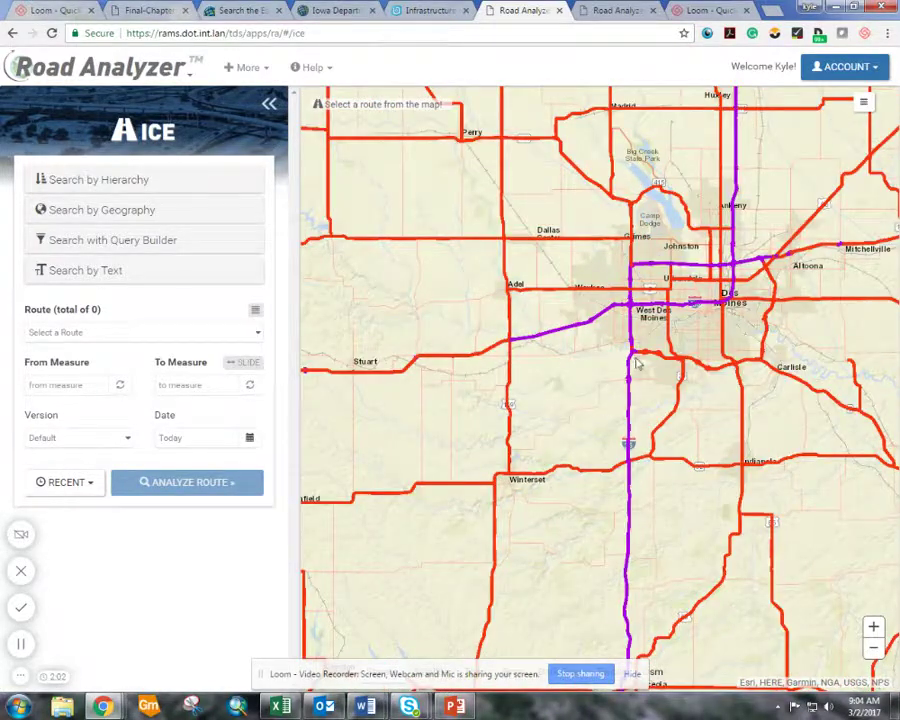
scroll(505, 427, "down", 3)
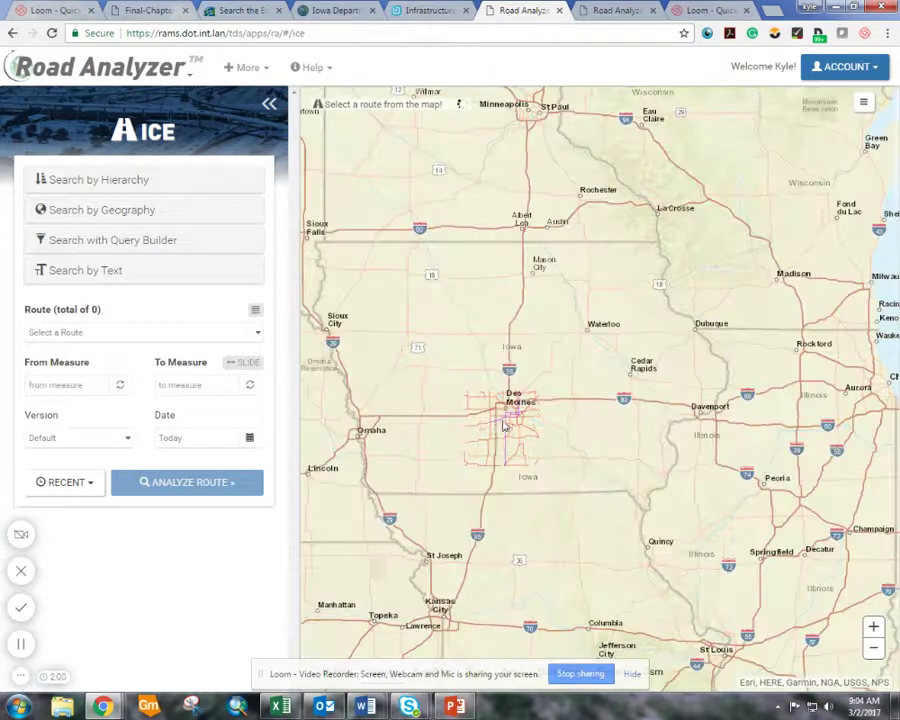
scroll(505, 427, "up", 5)
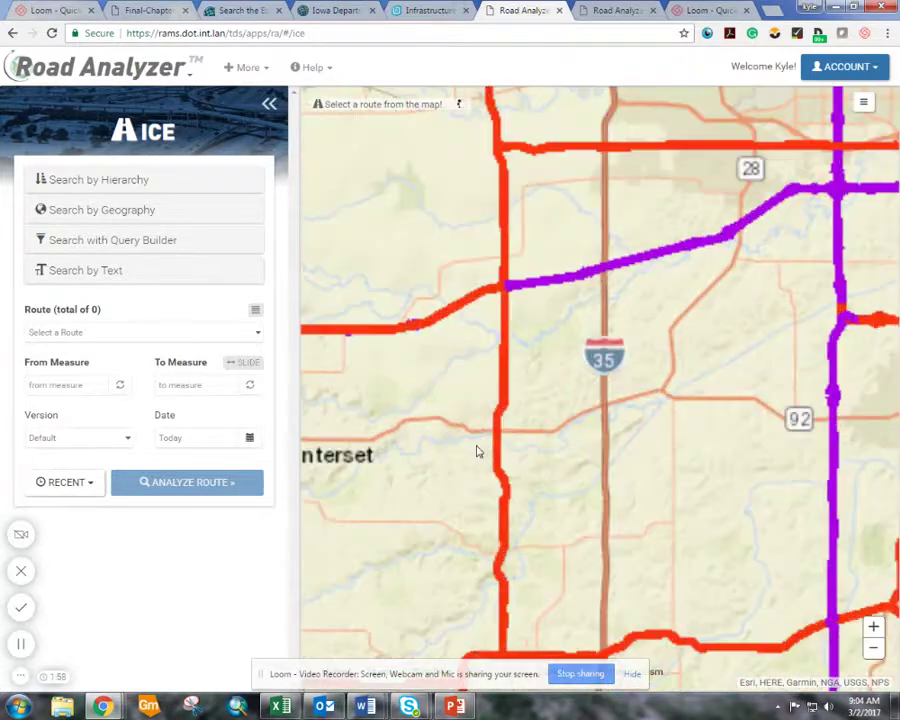
scroll(477, 452, "up", 3)
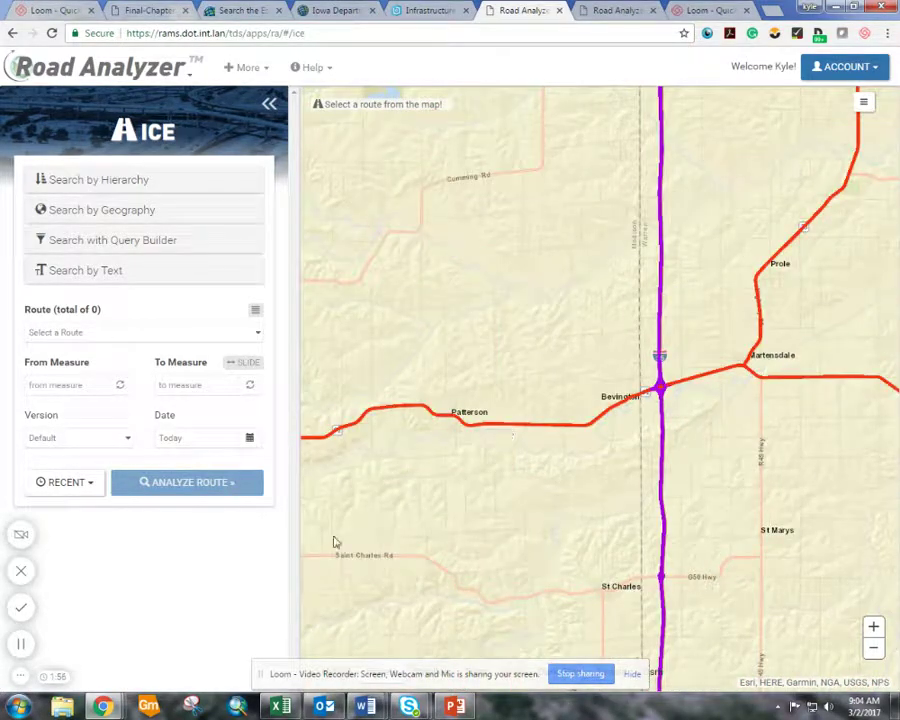
left_click(479, 430)
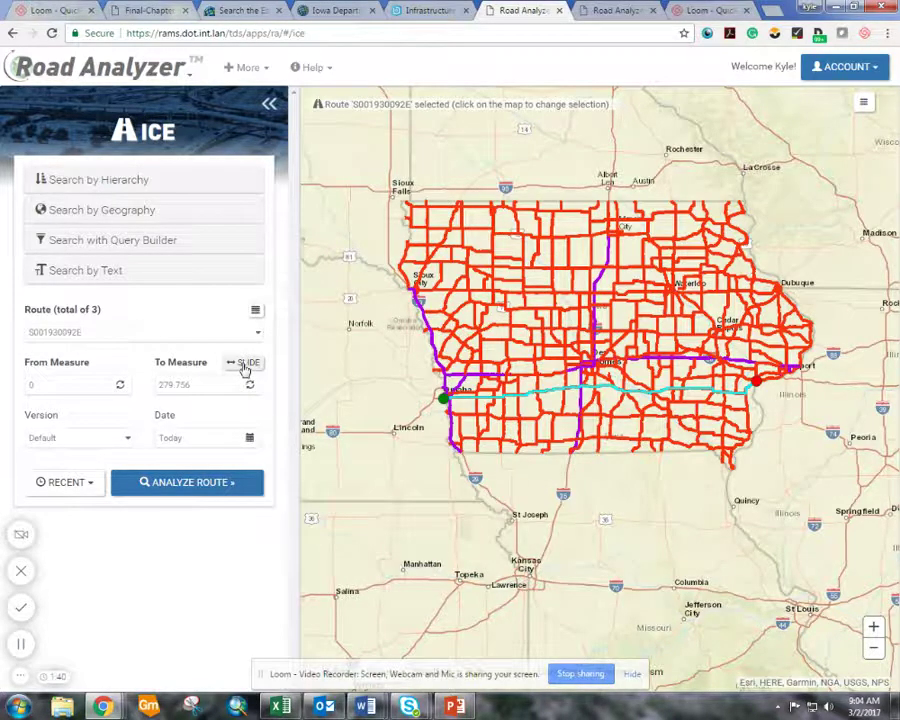
Use the measure slider to limit route S001930092E to the range 71.84 to 88.2
left_click(244, 364)
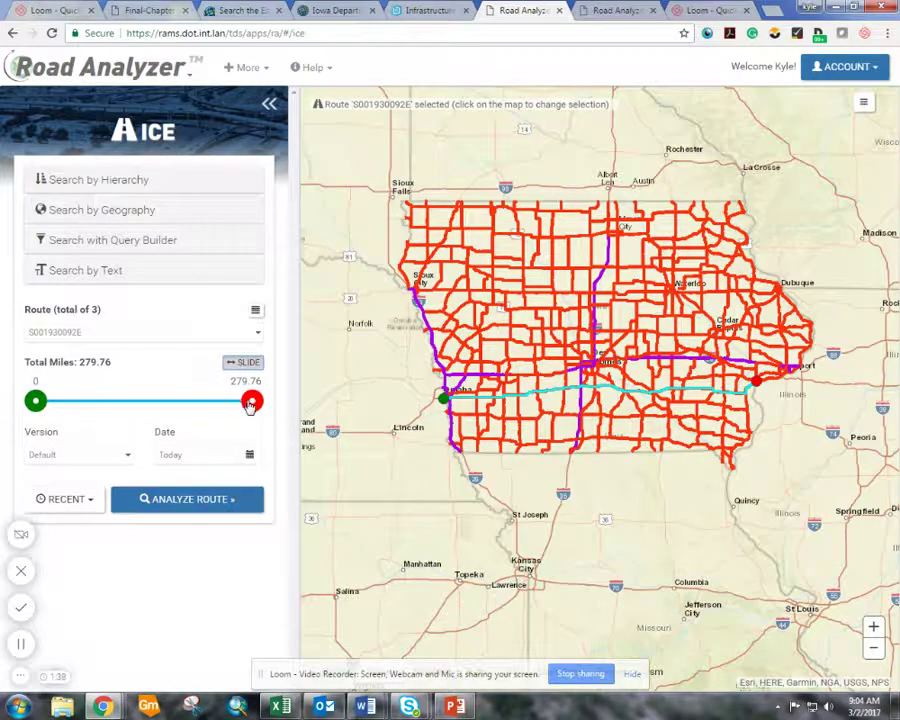
mouse_move(251, 405)
left_mouse_down()
mouse_move(84, 436)
mouse_move(131, 442)
mouse_move(115, 446)
mouse_move(47, 402)
mouse_move(97, 409)
left_mouse_up()
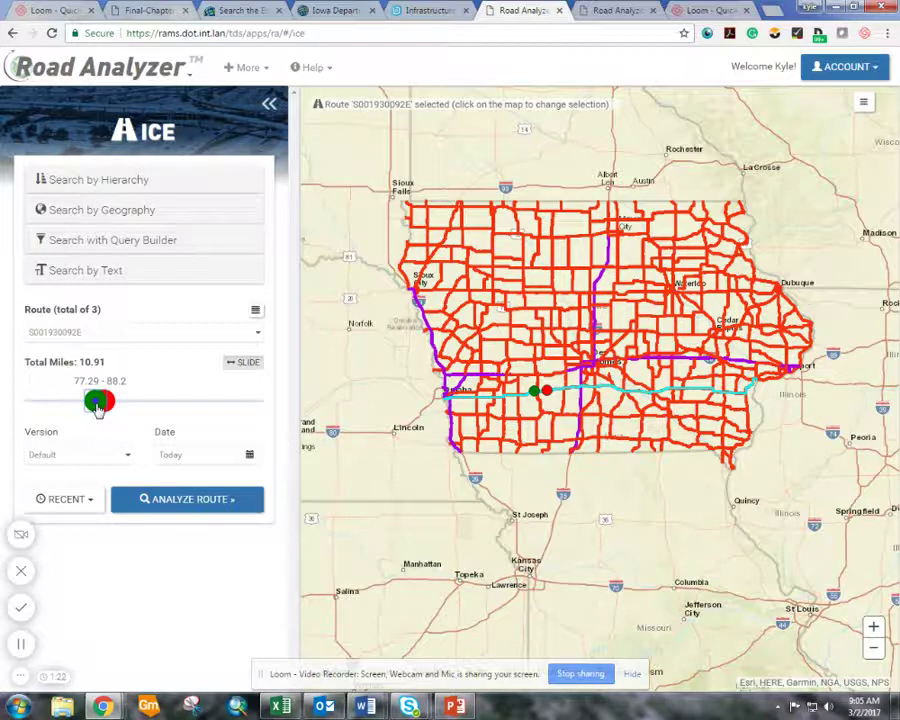
left_click_drag(97, 409, 91, 410)
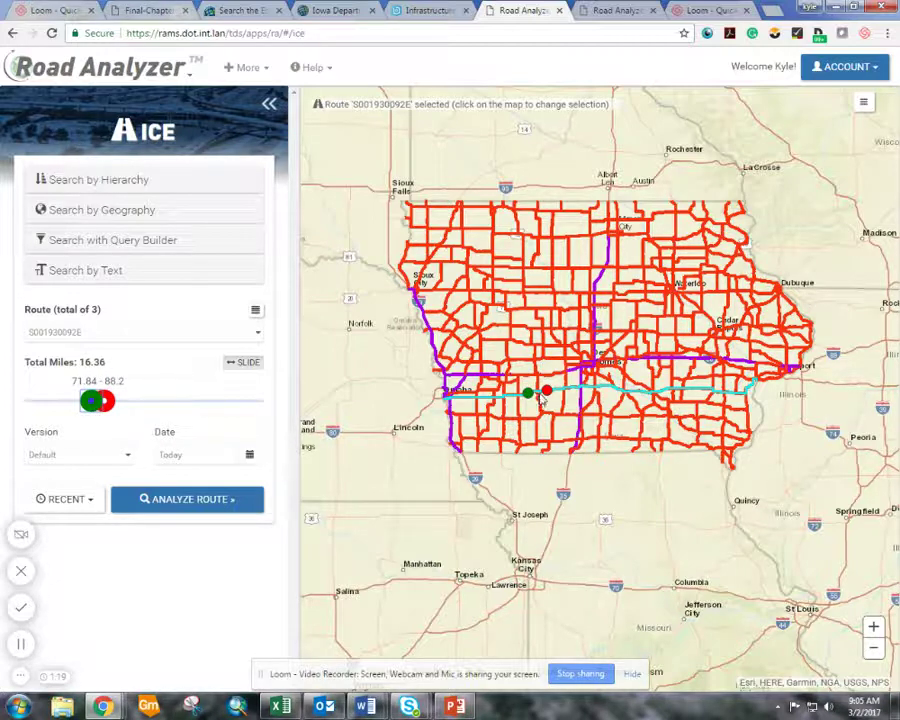
Run the route analysis for S001930092E over the limited measure range
scroll(541, 396, "up", 3)
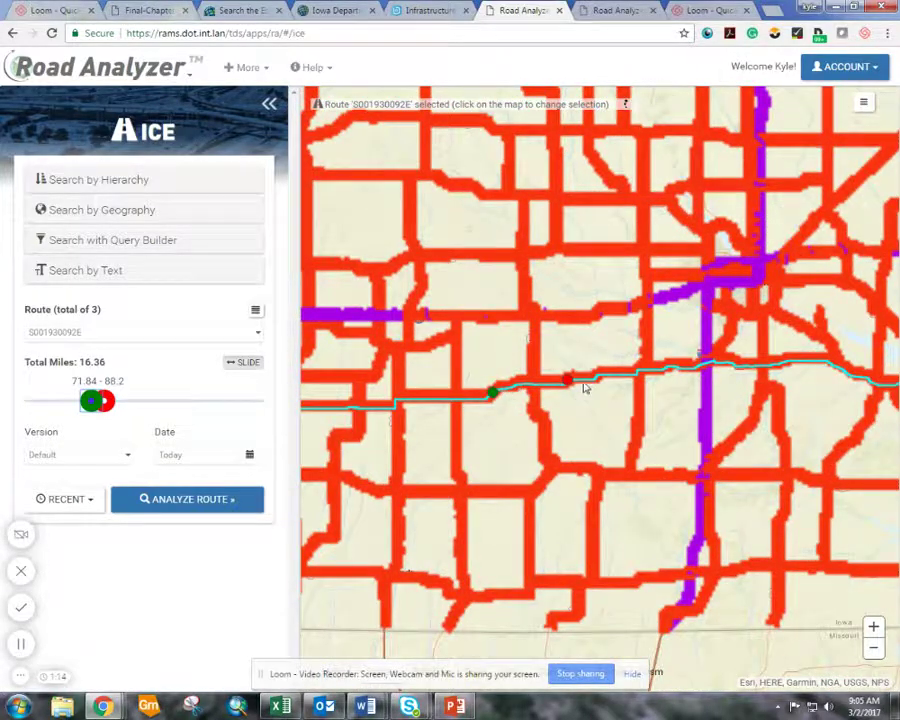
left_click(190, 507)
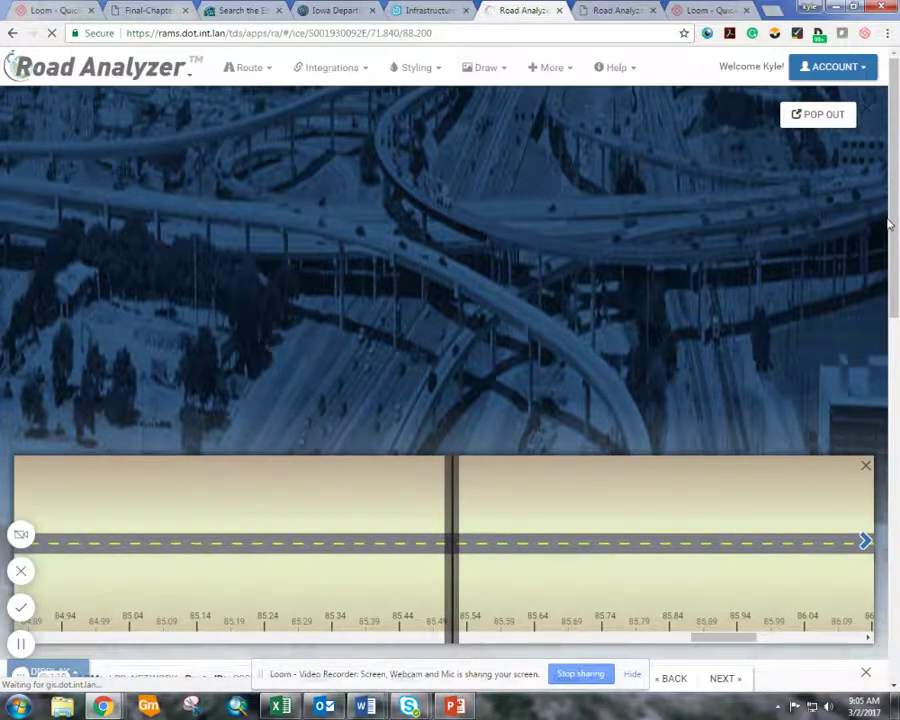
Examine the route's map, straight-line diagram and data layers, from ICE corridor and composite rating through construction history to access control
scroll(826, 222, "down", 2)
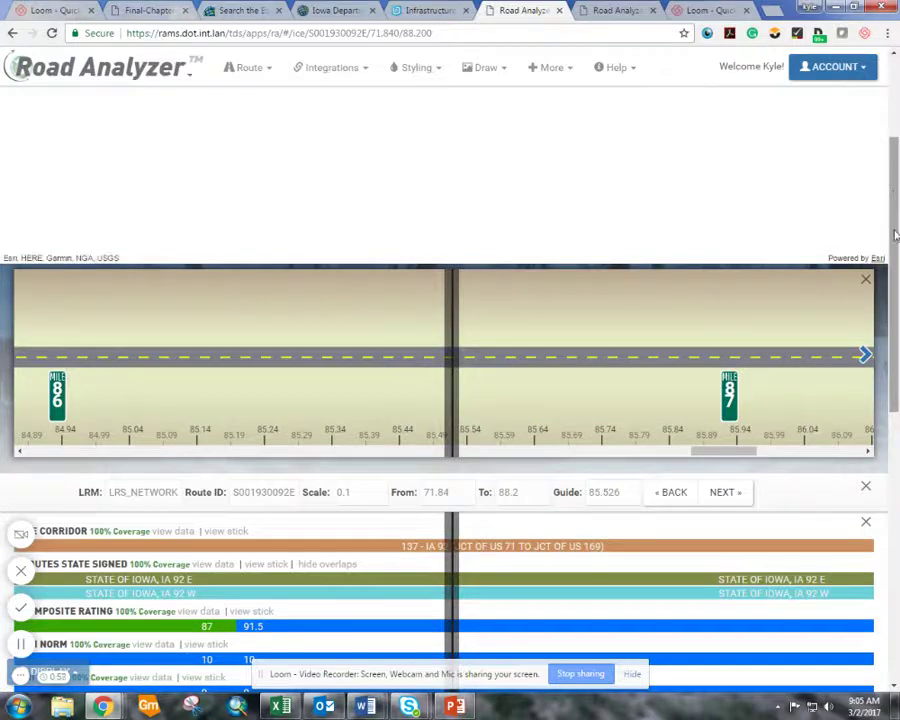
scroll(896, 236, "up", 1)
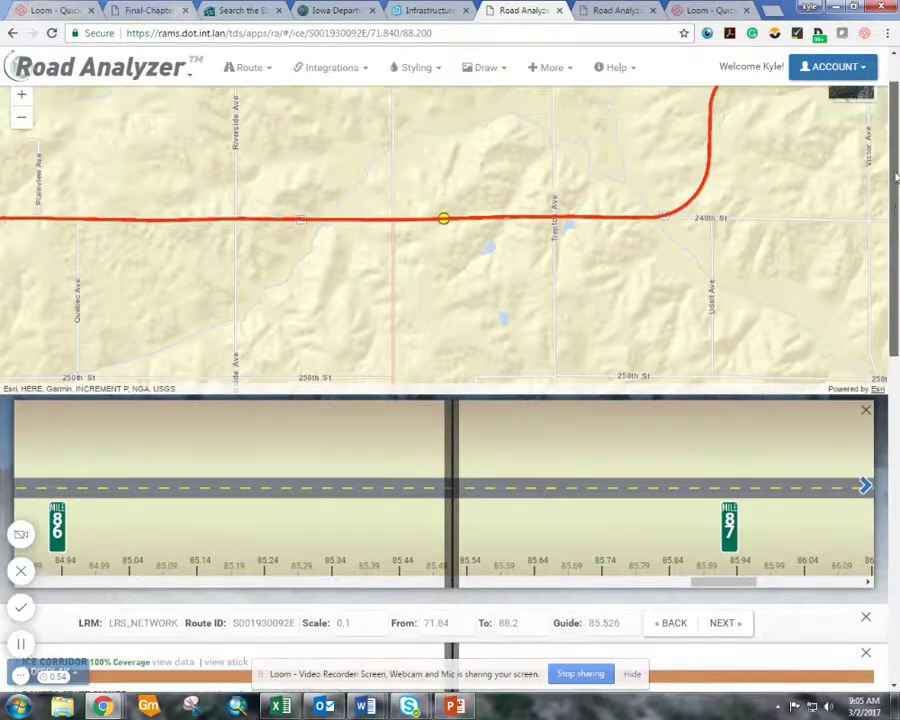
scroll(896, 236, "down", 4)
scroll(888, 472, "down", 4)
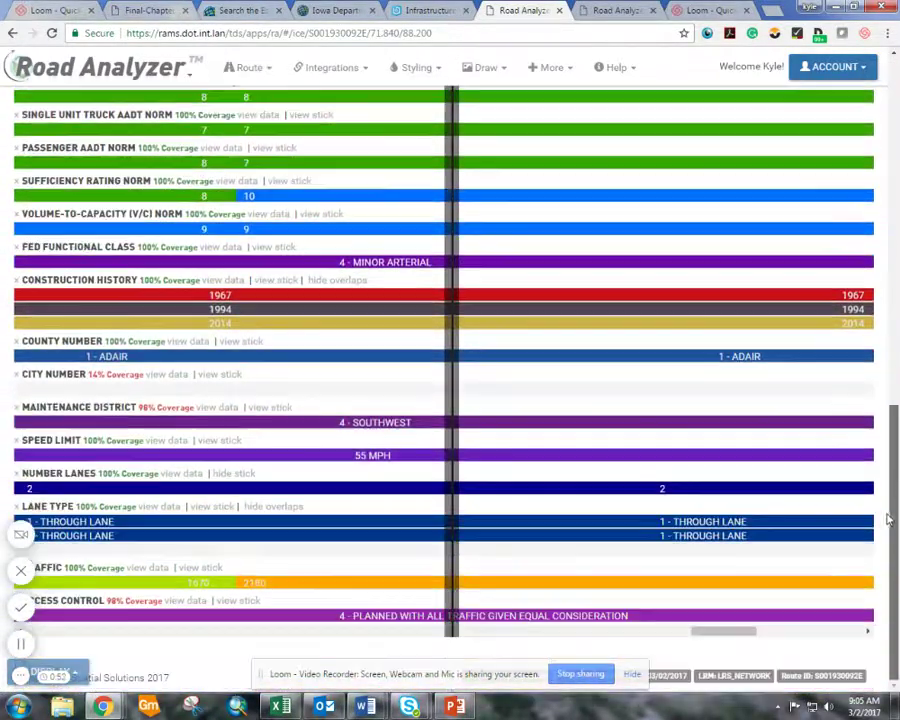
scroll(888, 472, "up", 1)
scroll(888, 472, "up", 3)
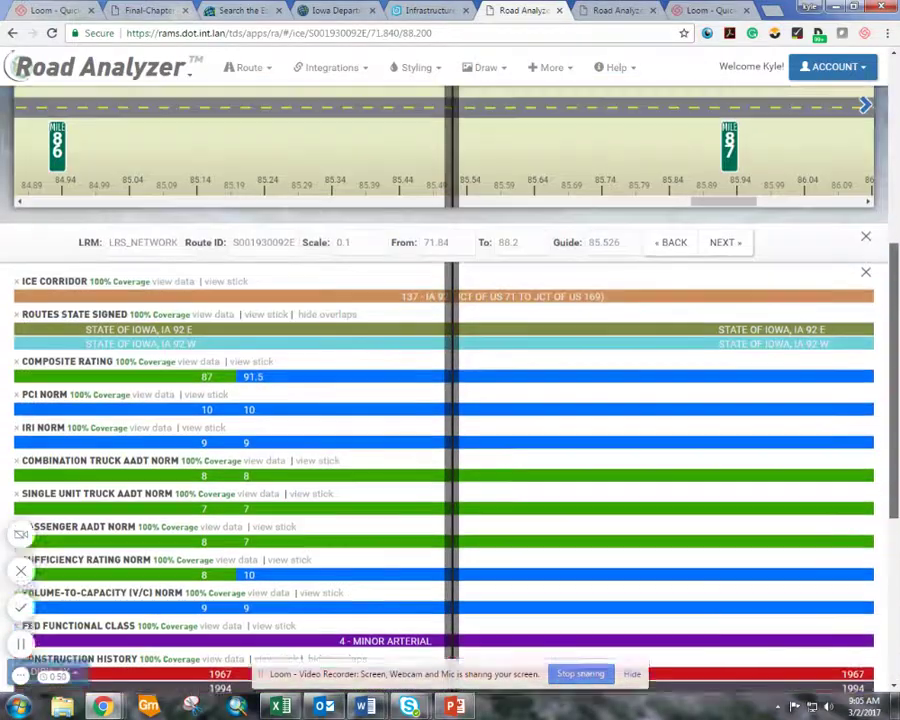
scroll(884, 415, "down", 2)
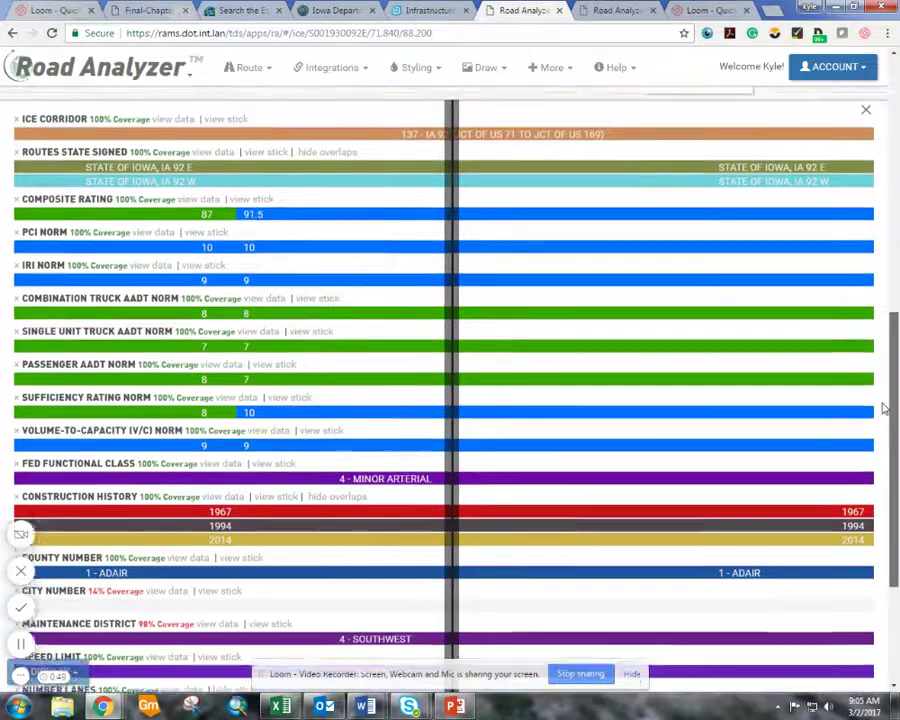
scroll(884, 410, "up", 5)
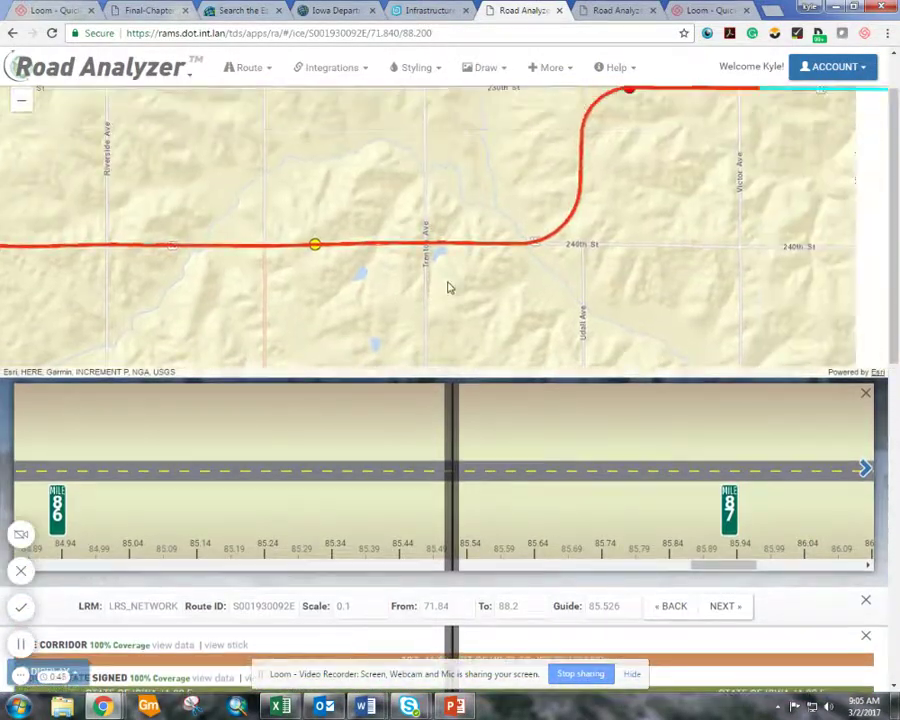
Move the guide bar on the straight-line diagram back along the route to measure 85.189
scroll(448, 285, "down", 1)
scroll(446, 290, "down", 1)
scroll(444, 302, "down", 1)
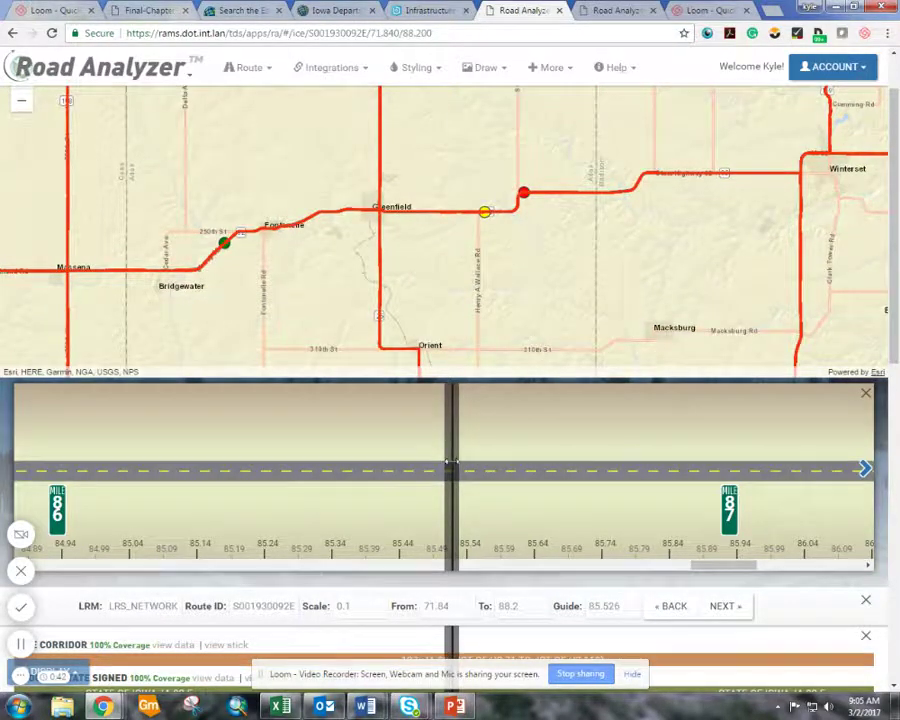
left_click_drag(470, 463, 240, 488)
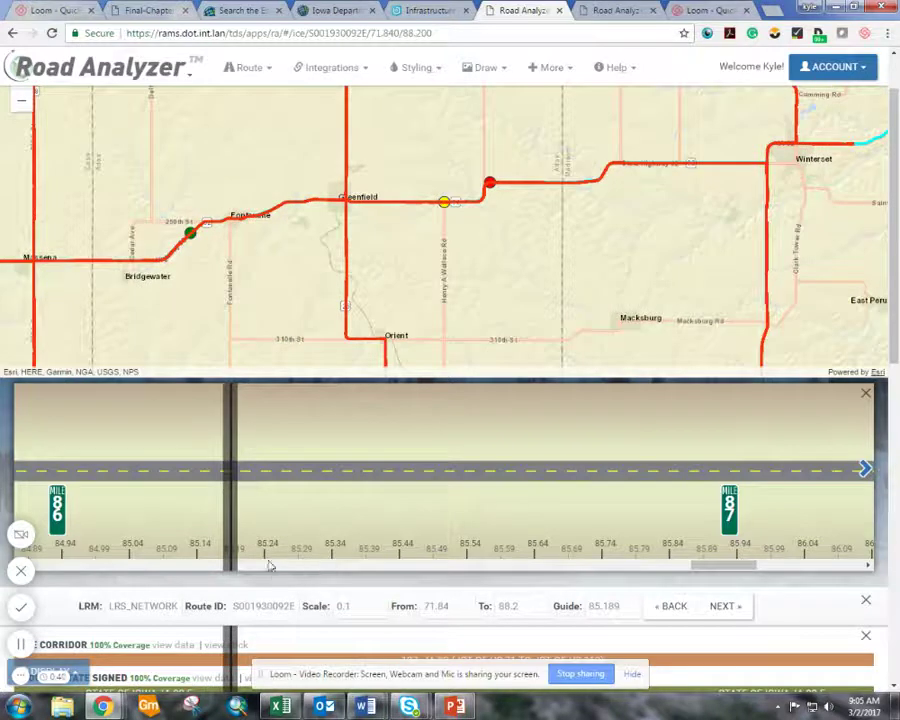